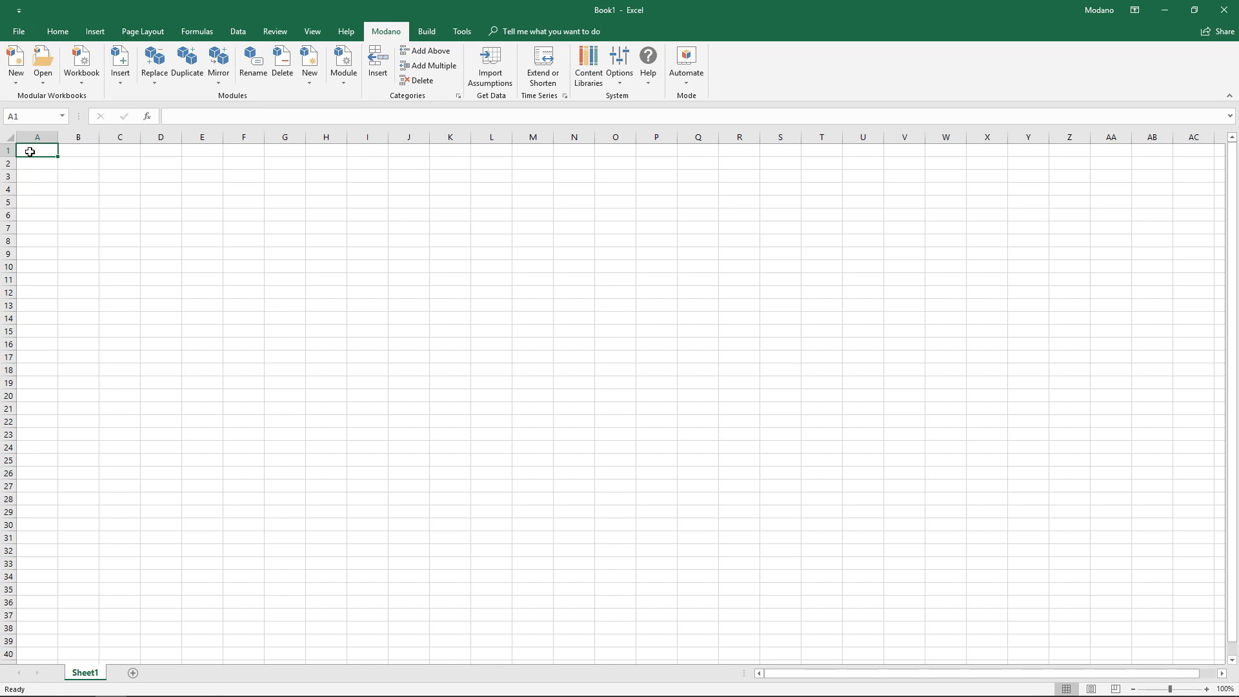
- Open the Basic Budgeting & Planning Model from the example models library
click(43, 81)
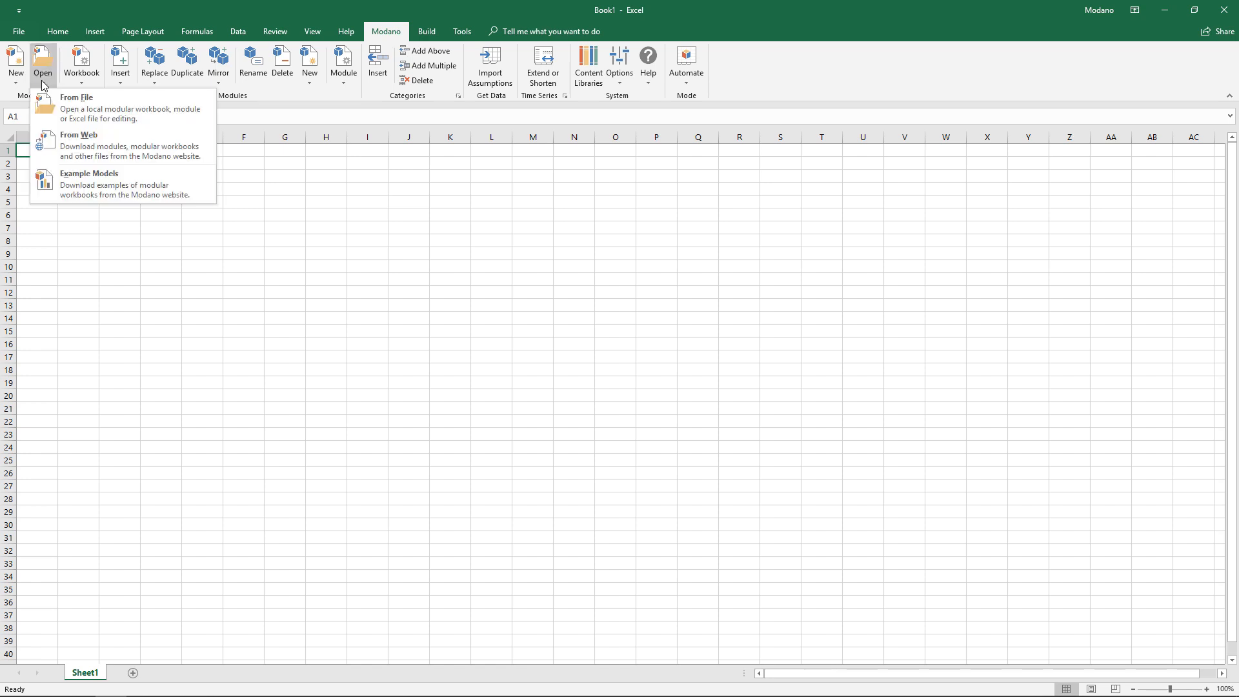
click(163, 202)
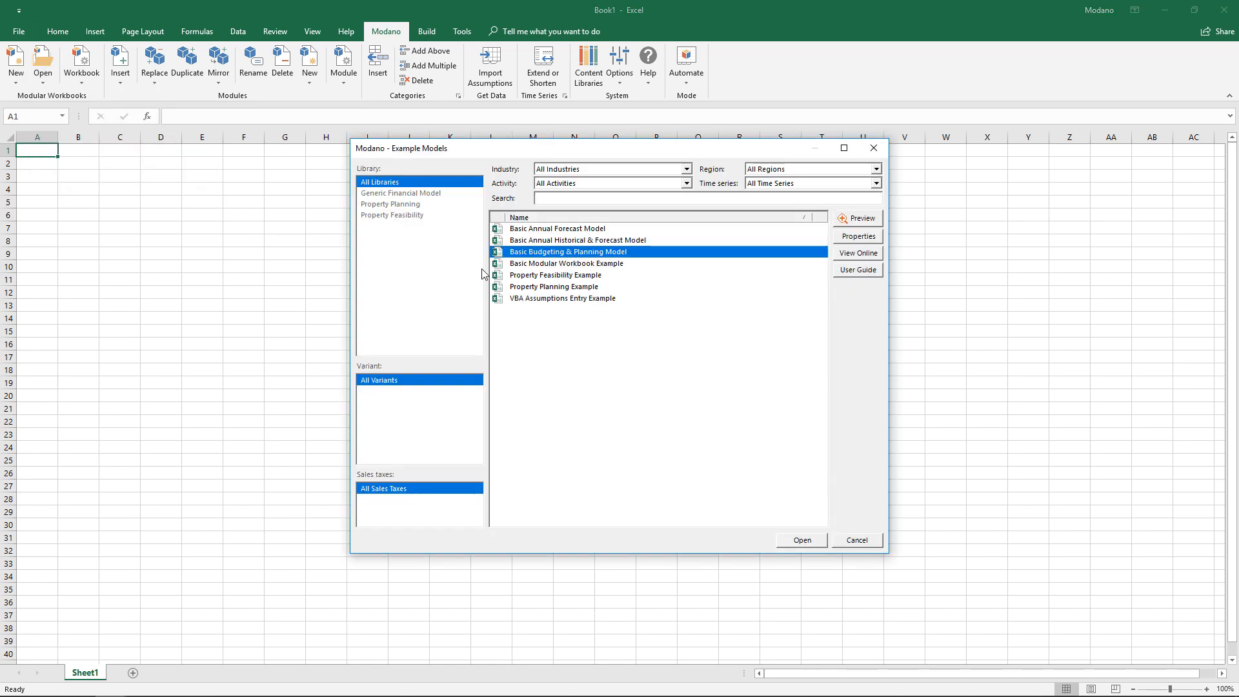
click(803, 541)
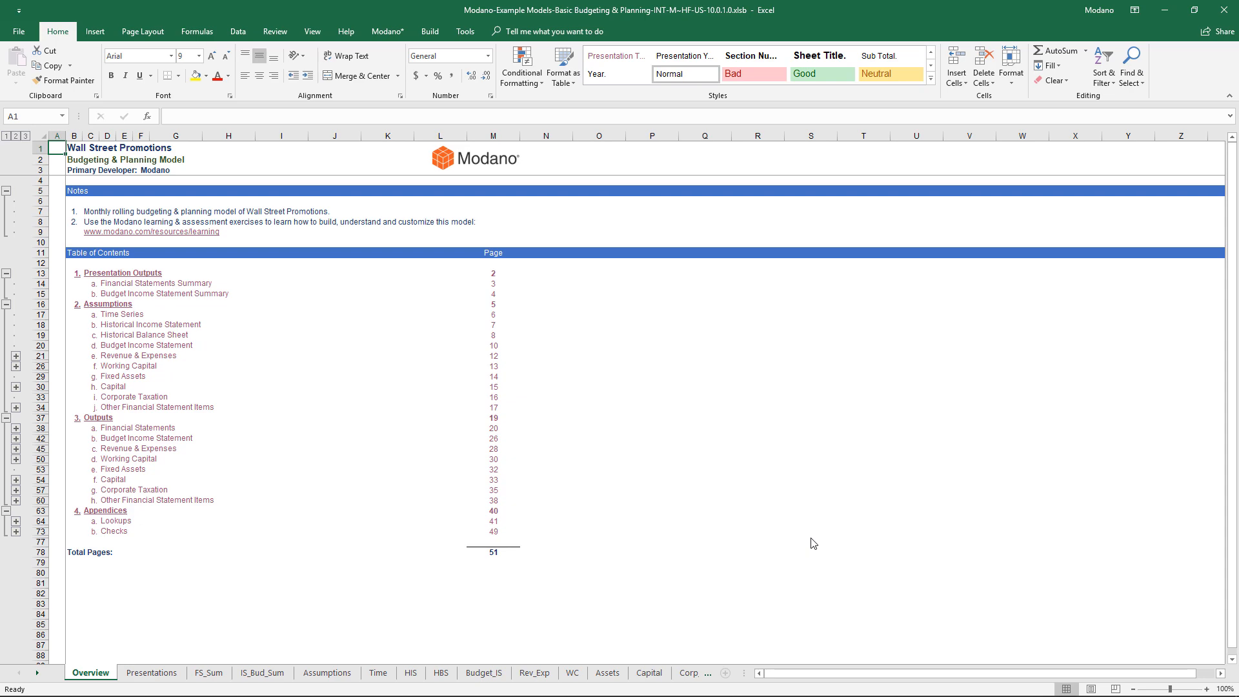
- View the Revenue & Expenses assumptions sheet and its outputs sheet through the table of contents, returning to the Overview sheet
click(169, 358)
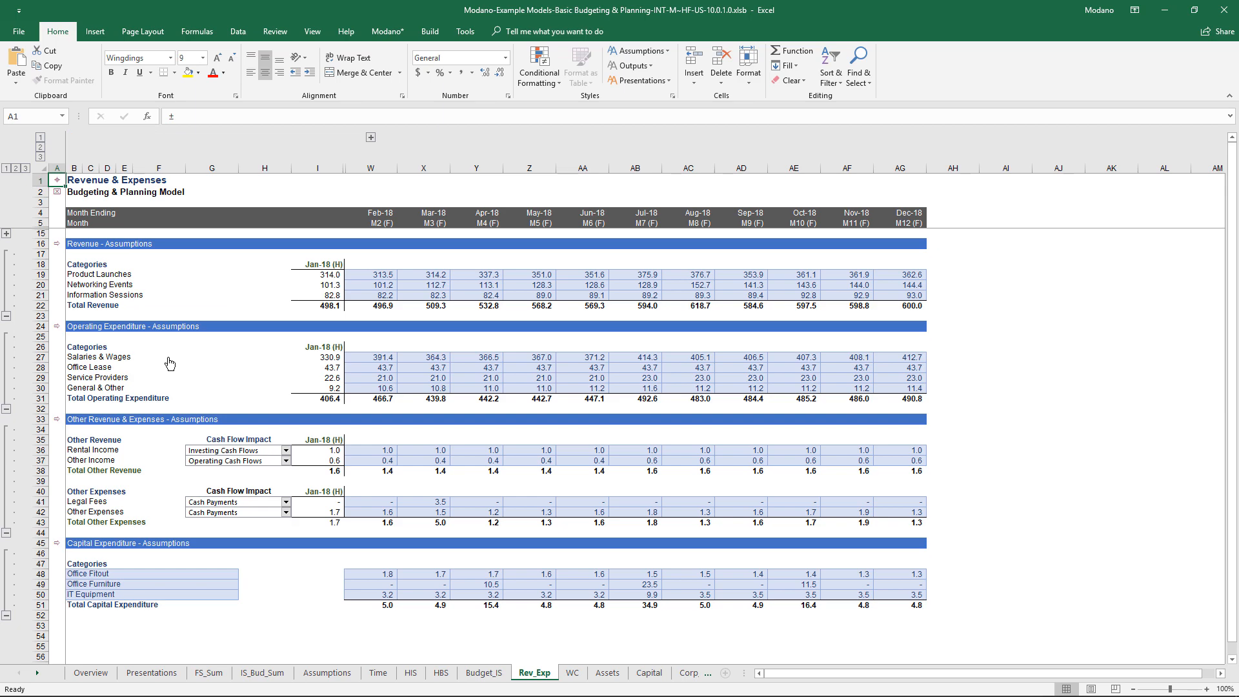
click(53, 180)
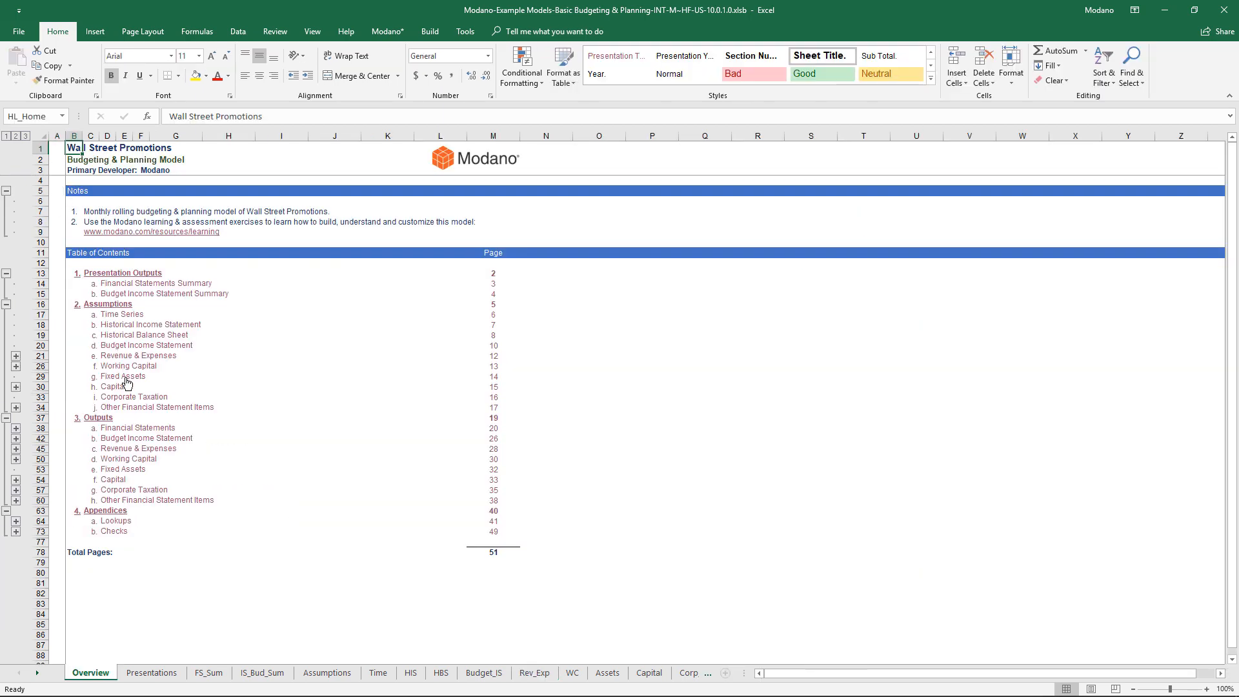
click(154, 449)
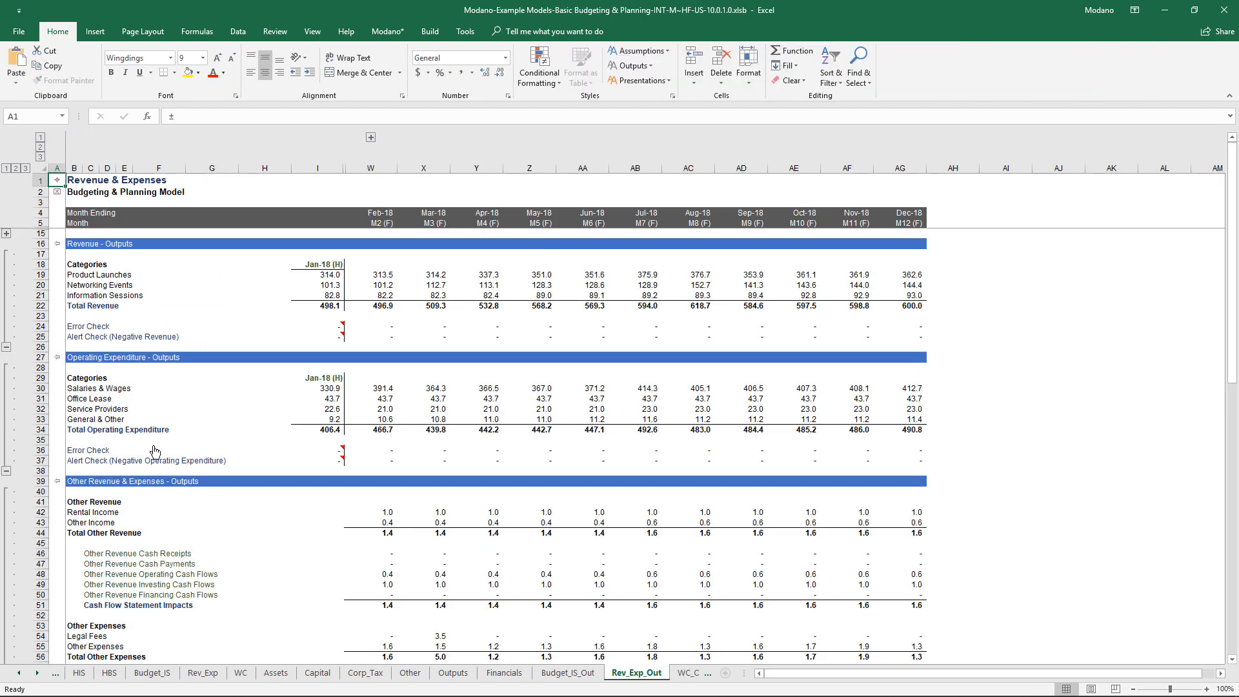
click(56, 184)
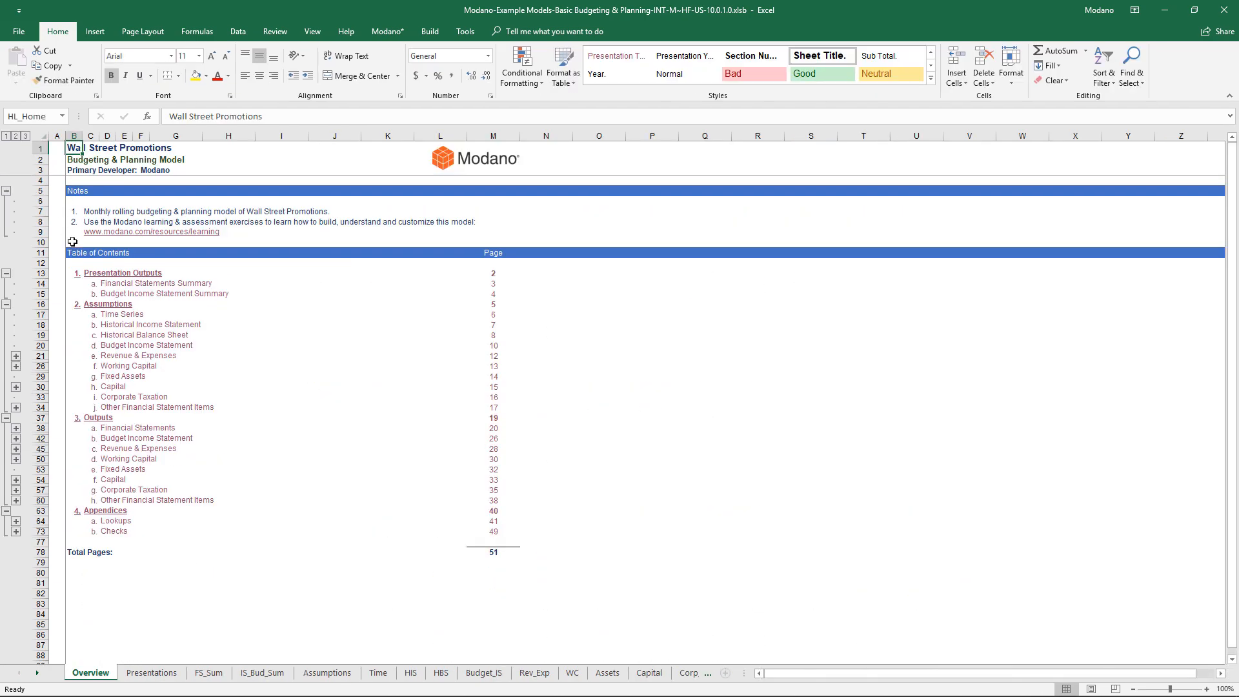
- Set the Mar-18 Salaries & Wages assumption on the Revenue & Expenses assumptions sheet to 1000000
click(130, 360)
click(130, 360)
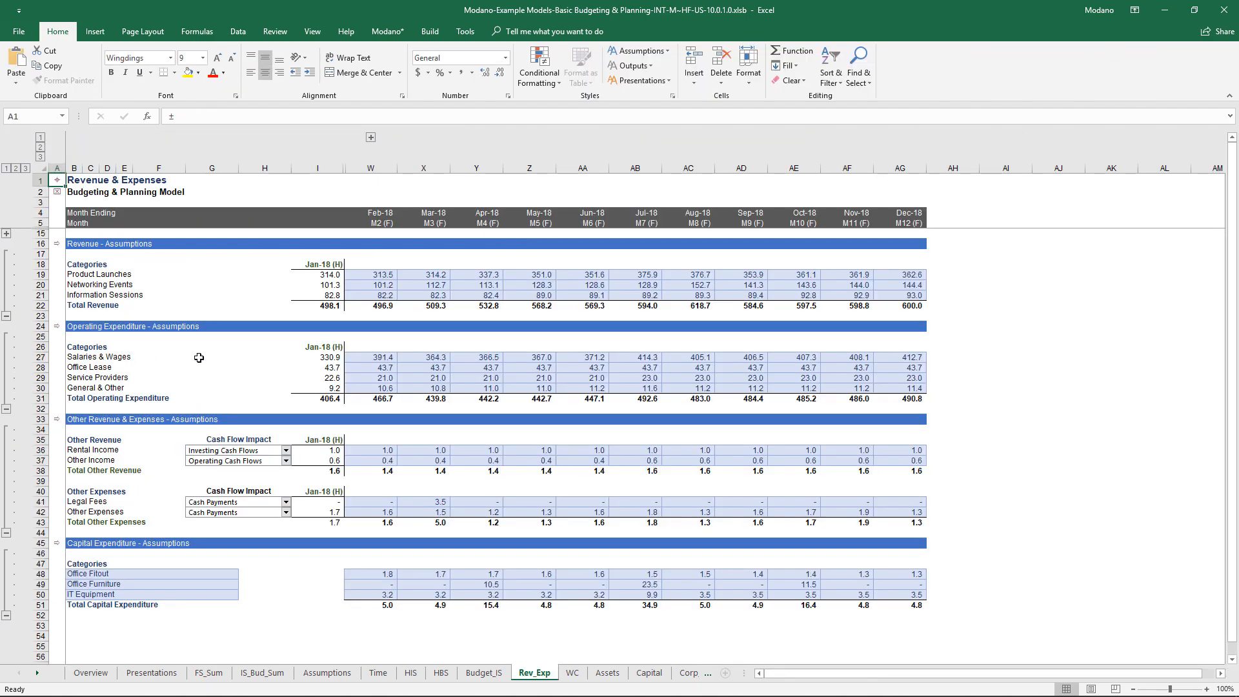
click(421, 358)
text(1000000)
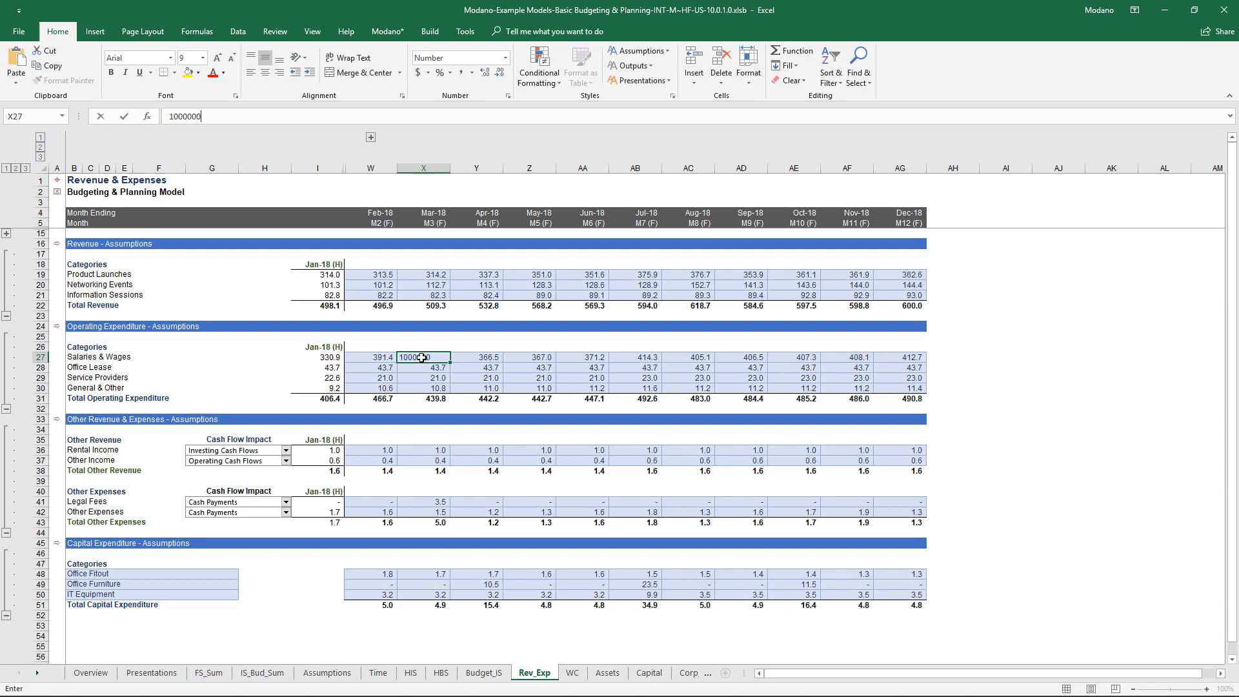
key(Return)
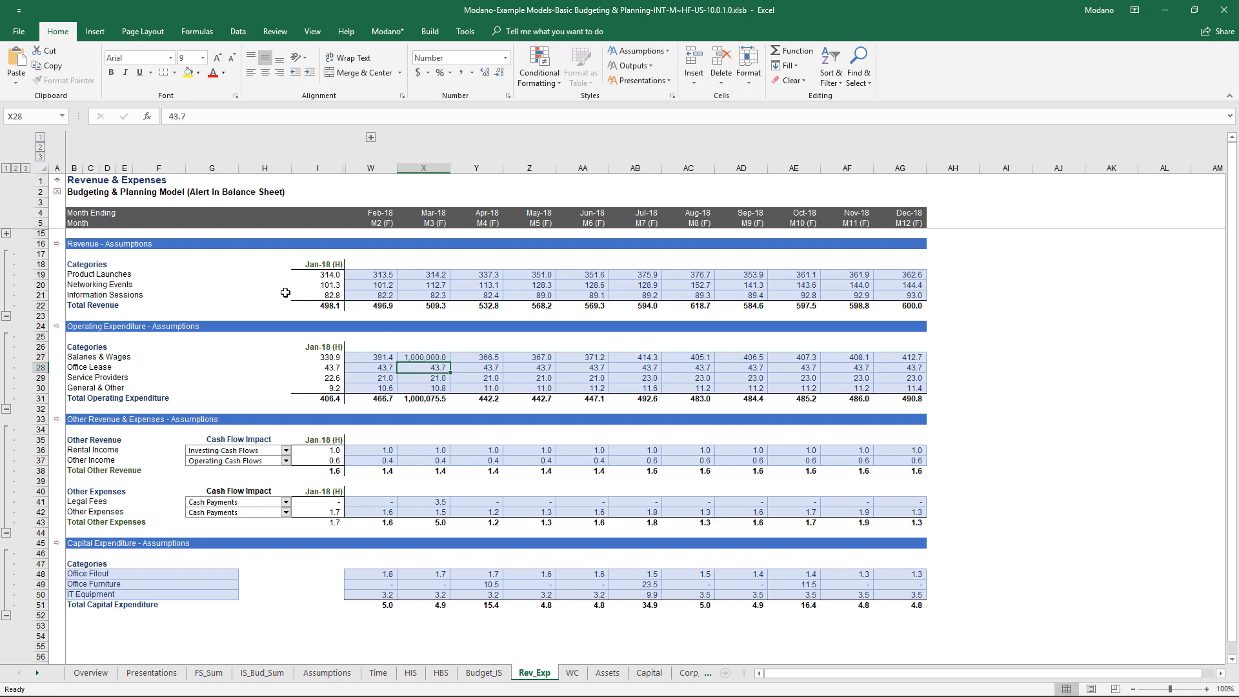
- Review the Error, Alert and Sensitivity Checks sections of the Checks sheet, following the Income Statement error check to its source and back
click(61, 192)
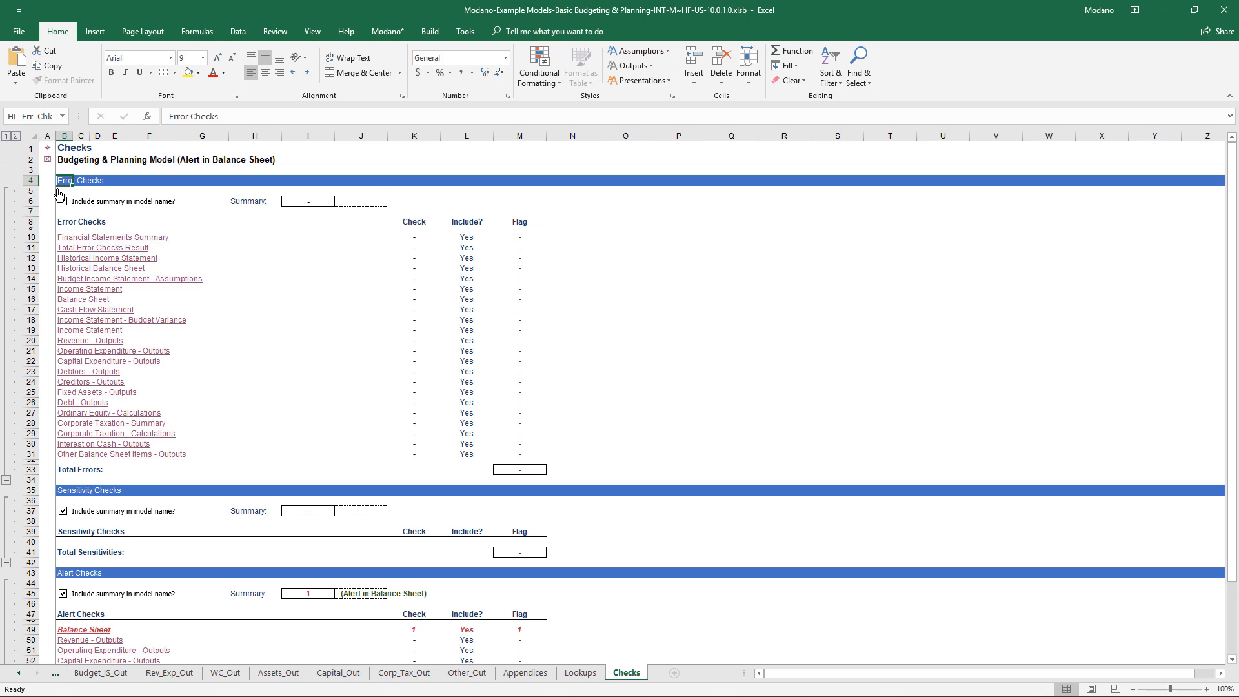
click(91, 288)
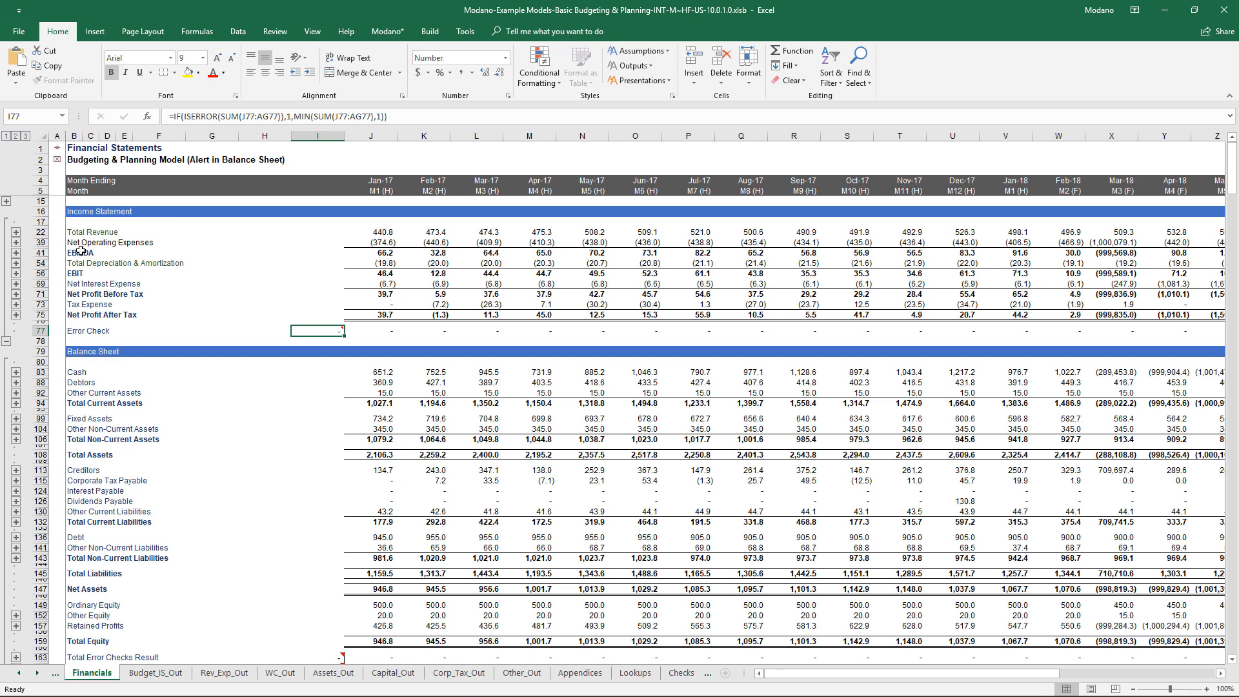
click(56, 160)
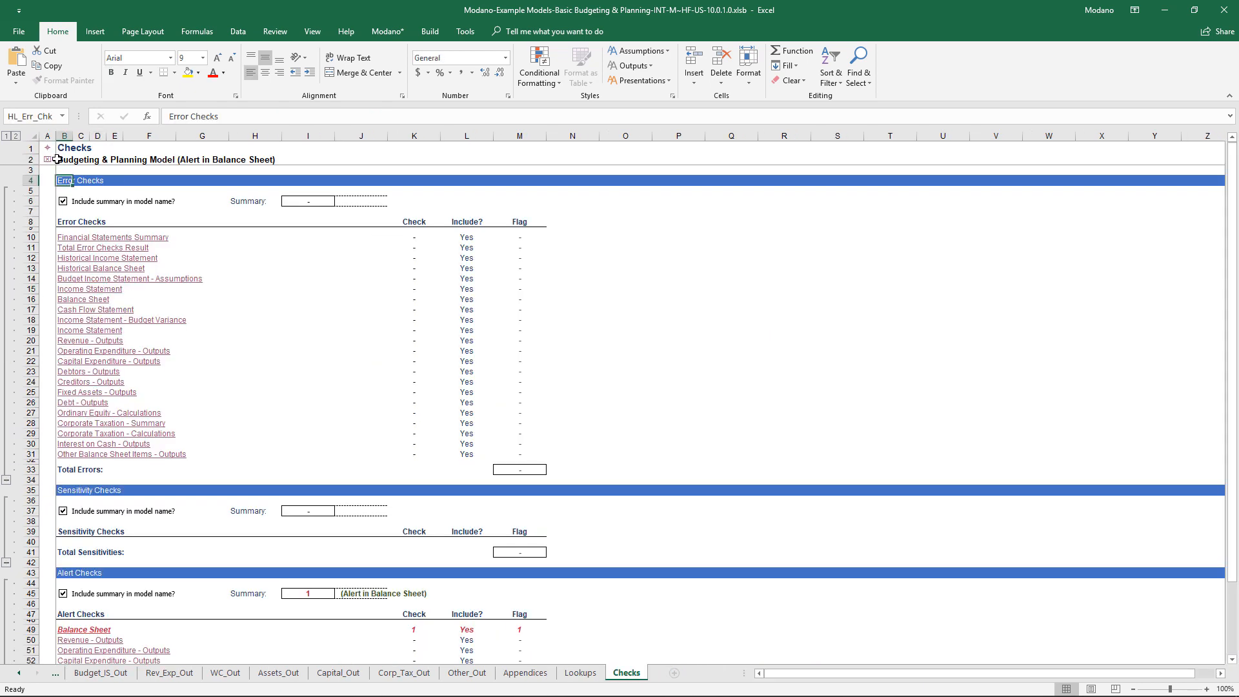
click(29, 182)
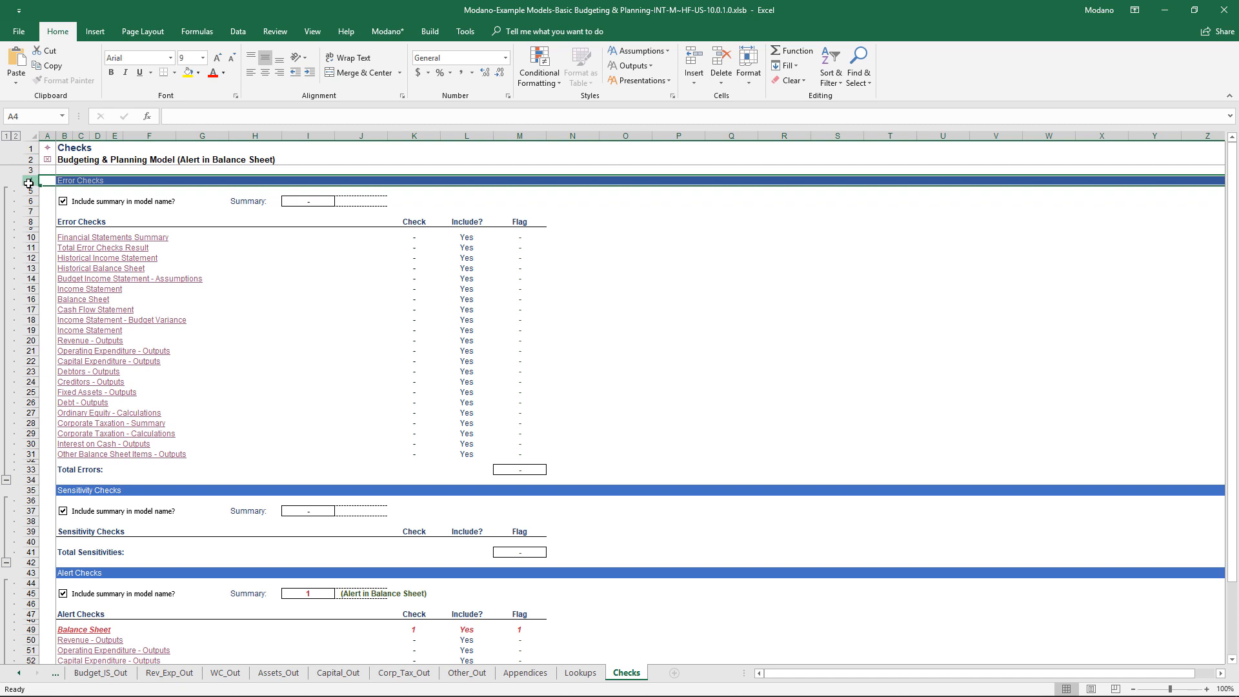
click(33, 572)
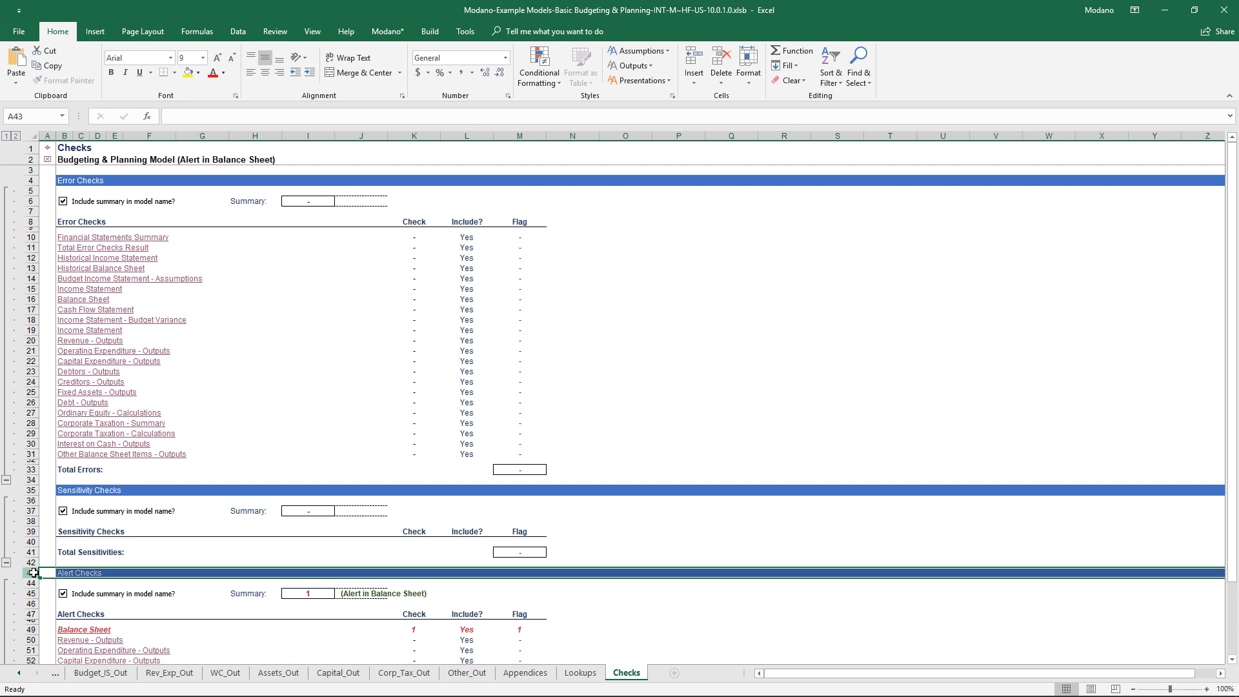
click(35, 490)
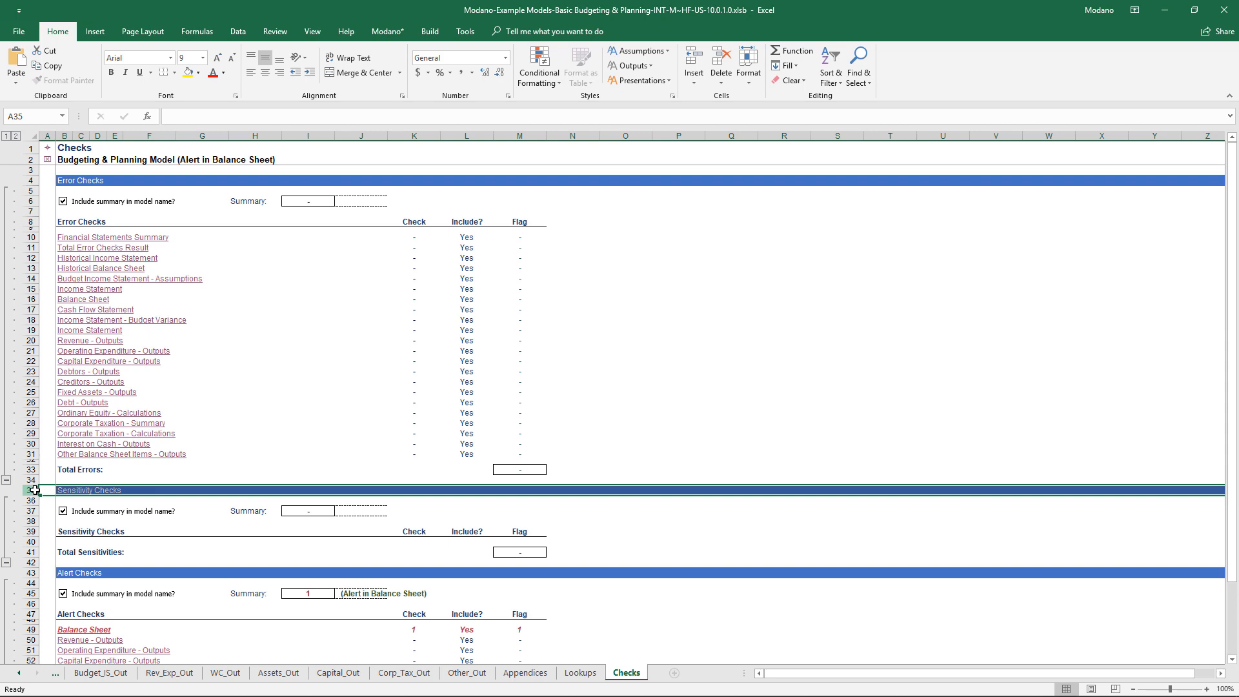
- Follow the Balance Sheet alert check to its source and inspect the Mar-18 Negative Cash alert formula without changing it
click(73, 634)
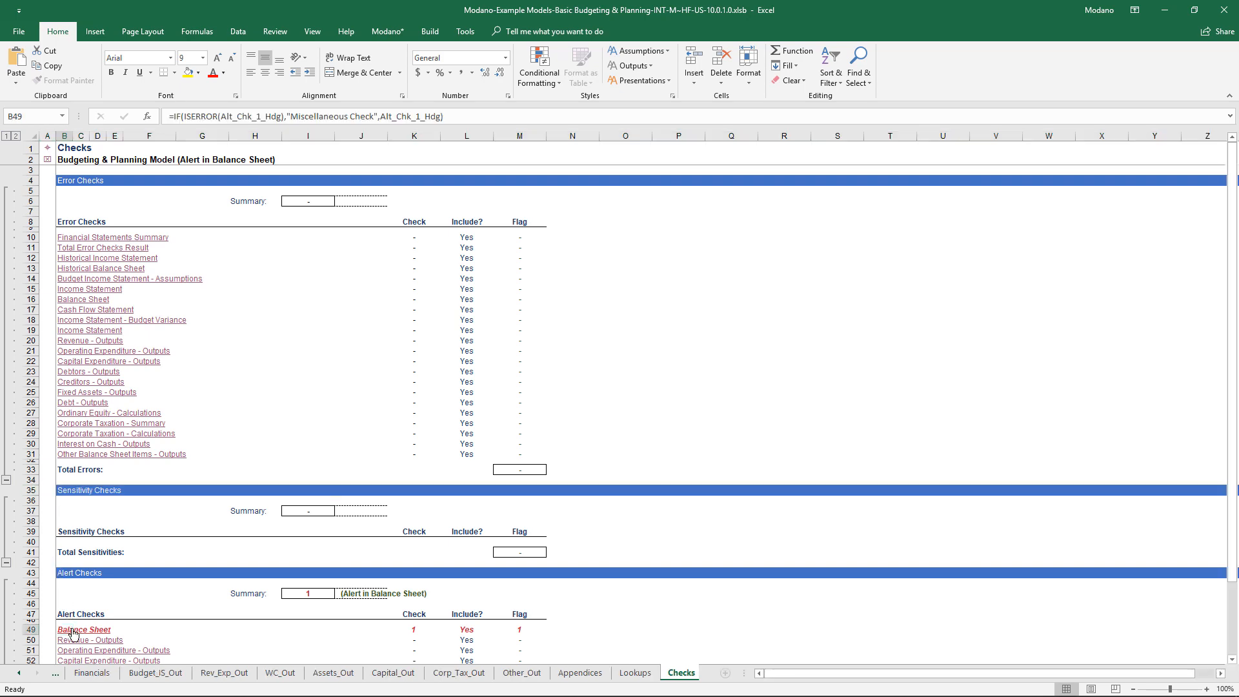
click(73, 634)
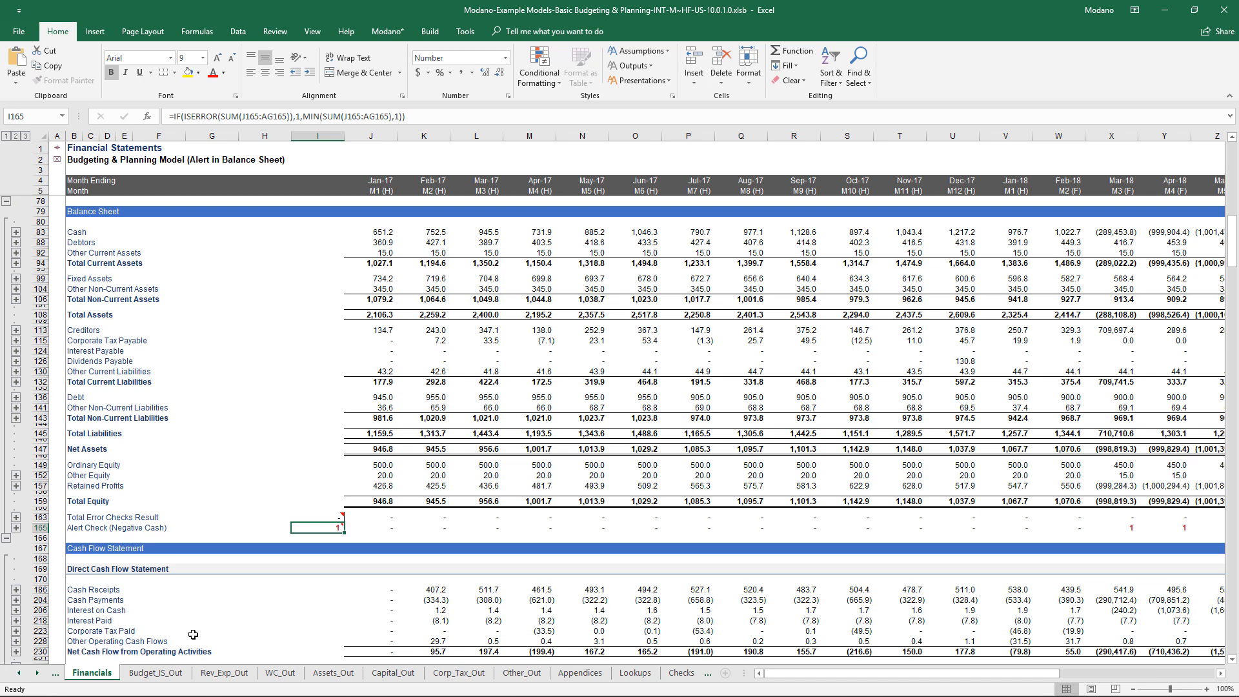
click(1115, 524)
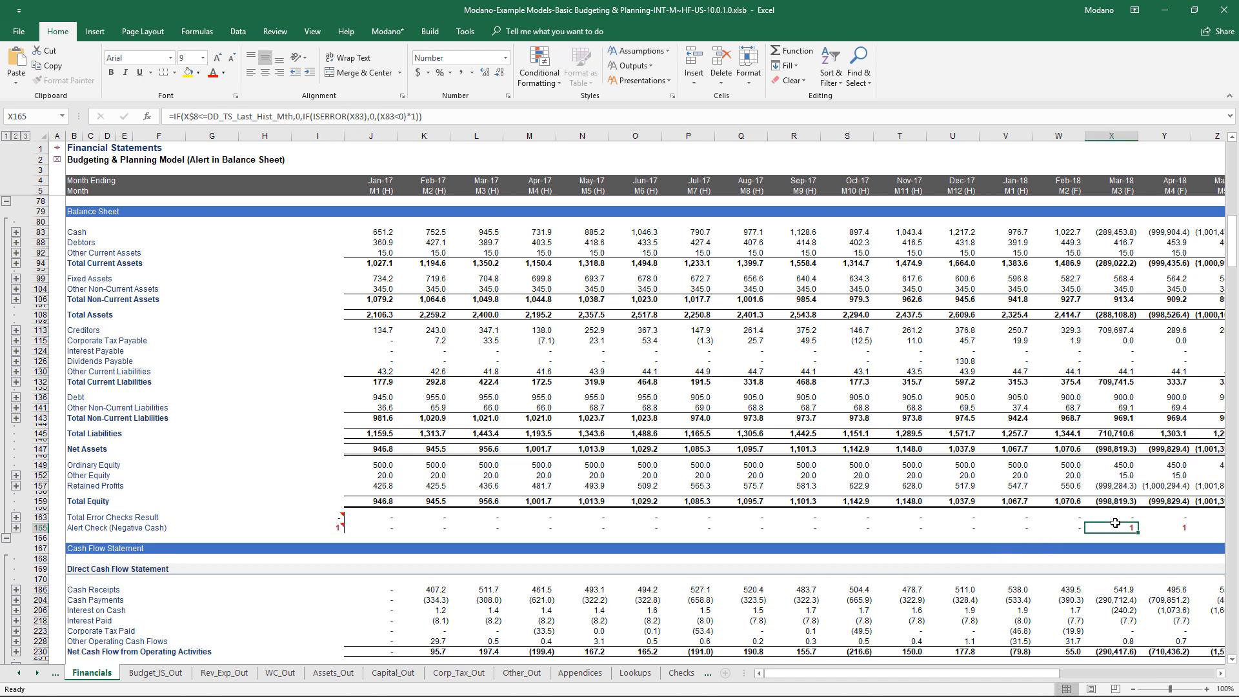
double_click(1115, 523)
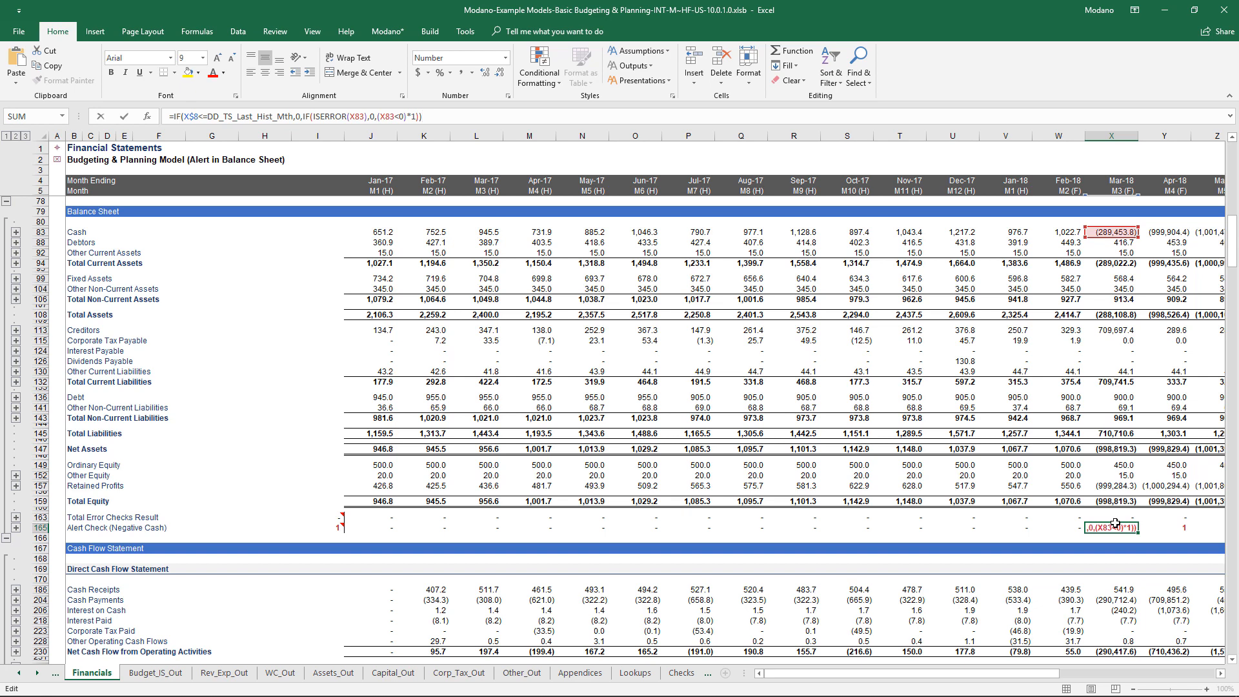
key(Escape)
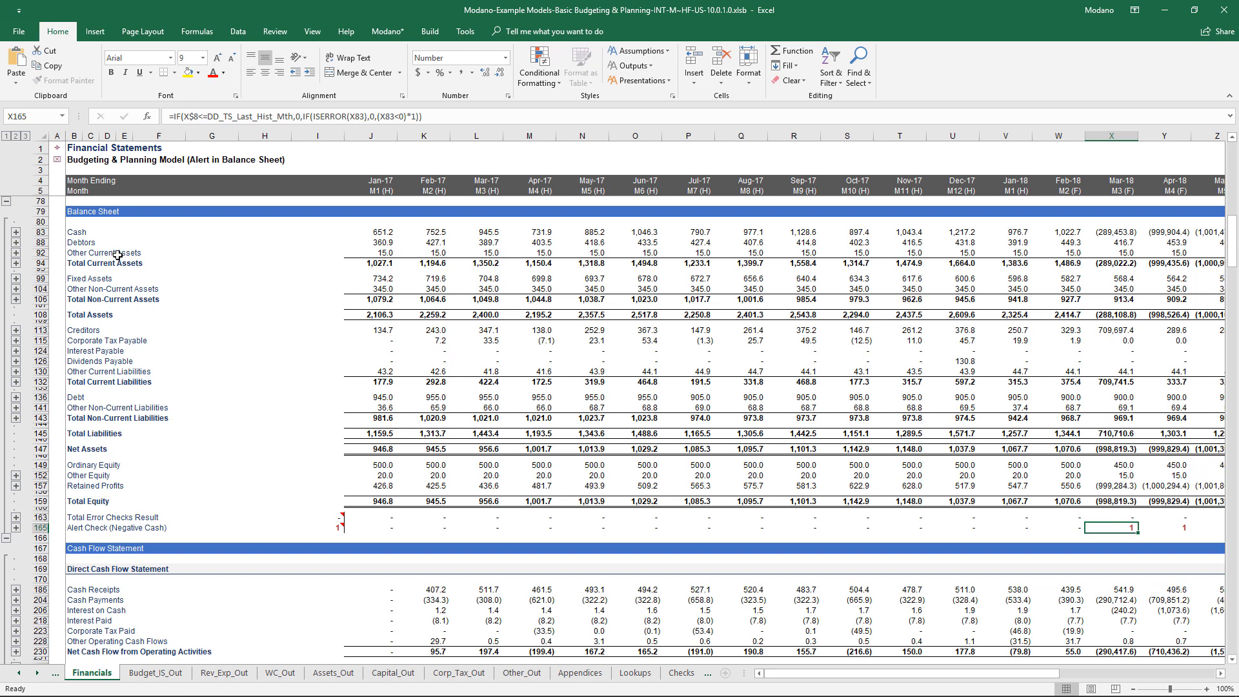
- Expand the Cash and Retained Profits row groups on the balance sheet and examine the opening balance, change in cash and net profit rows
click(16, 232)
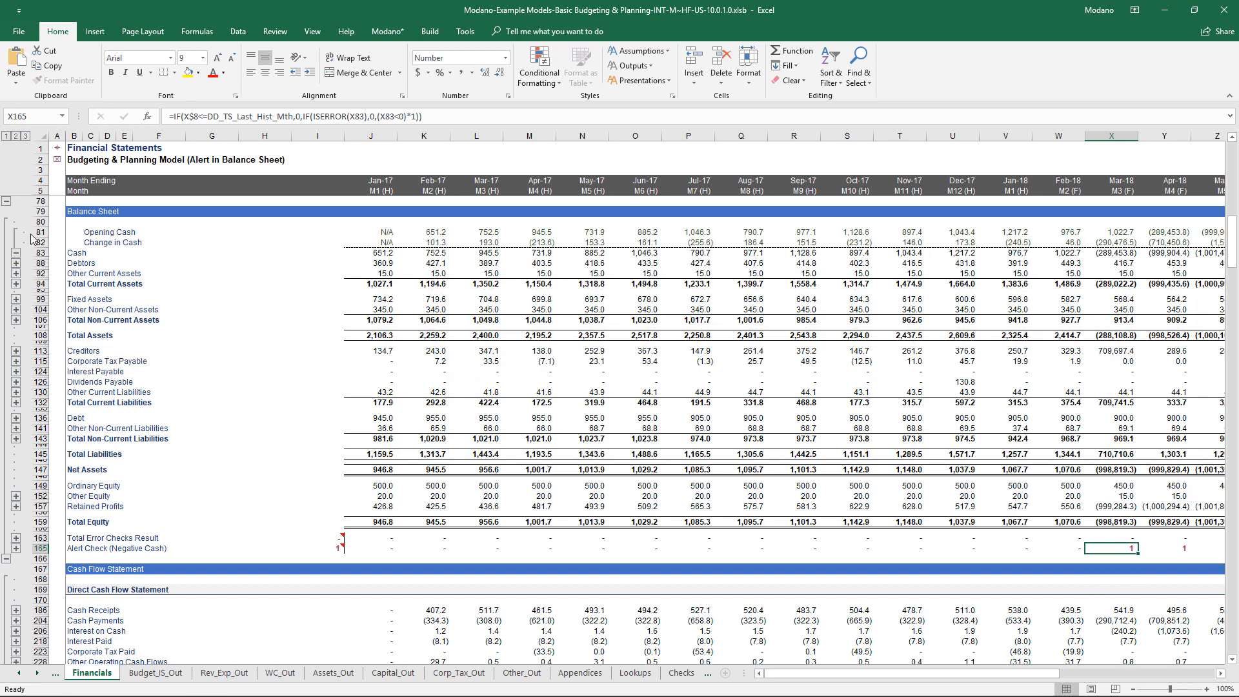
click(38, 230)
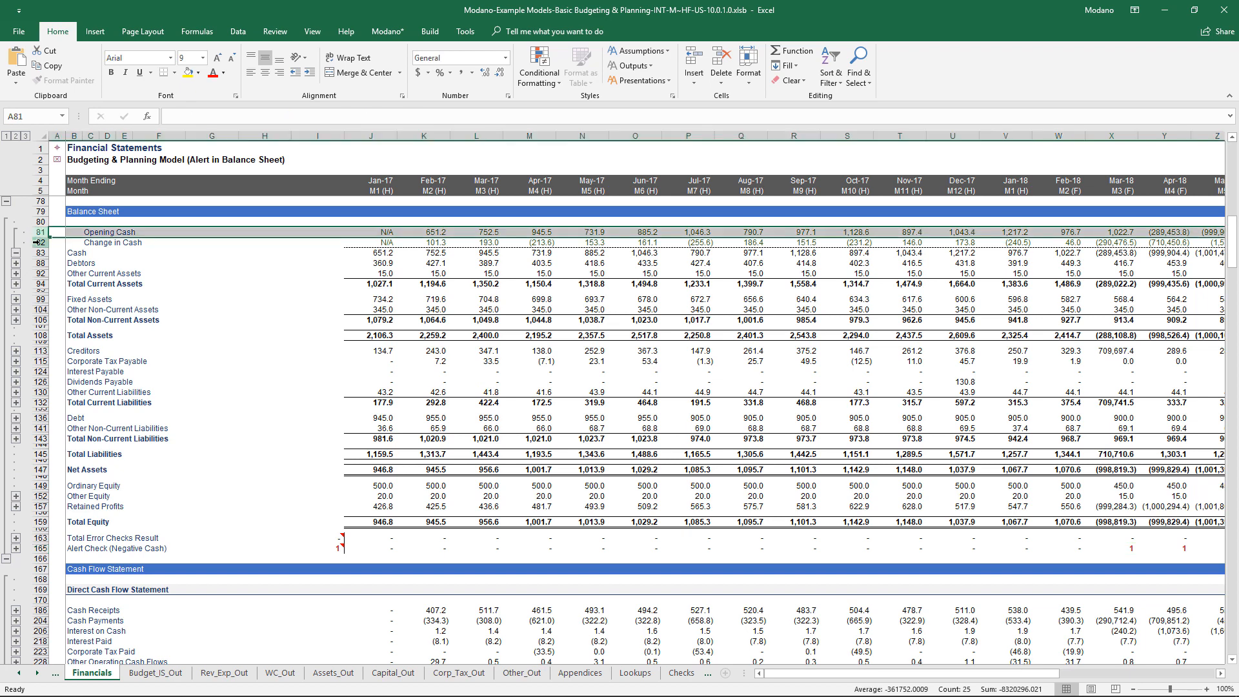
click(39, 242)
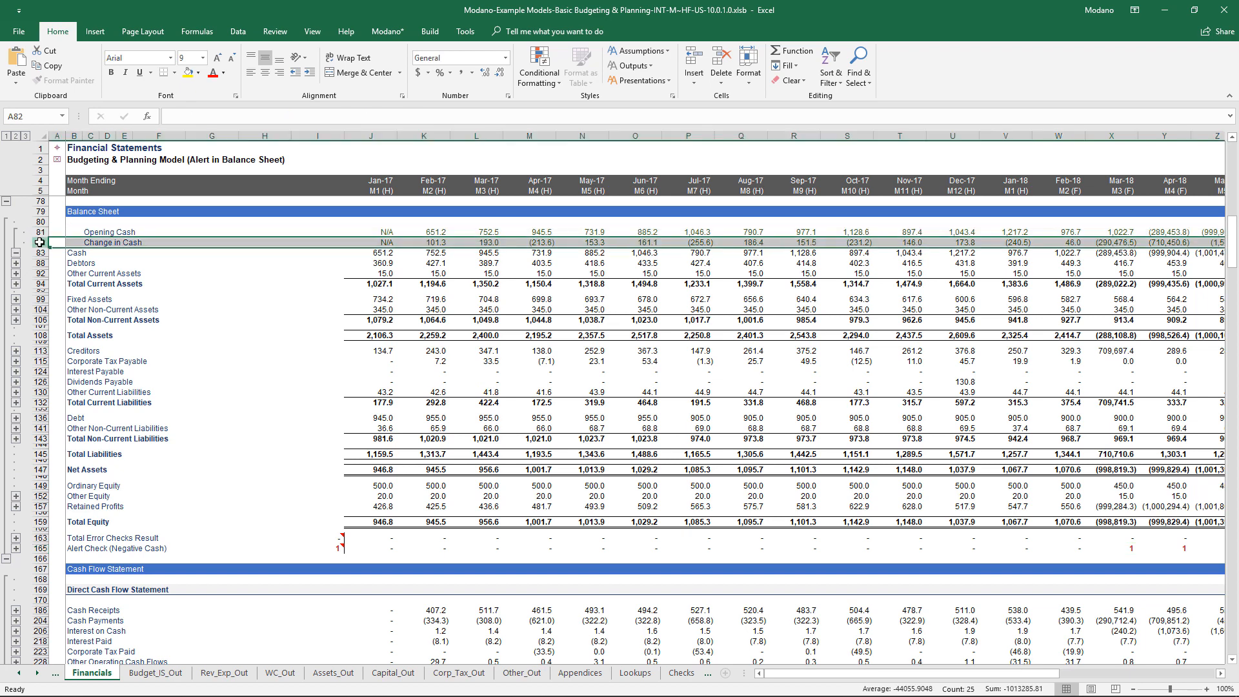
click(16, 508)
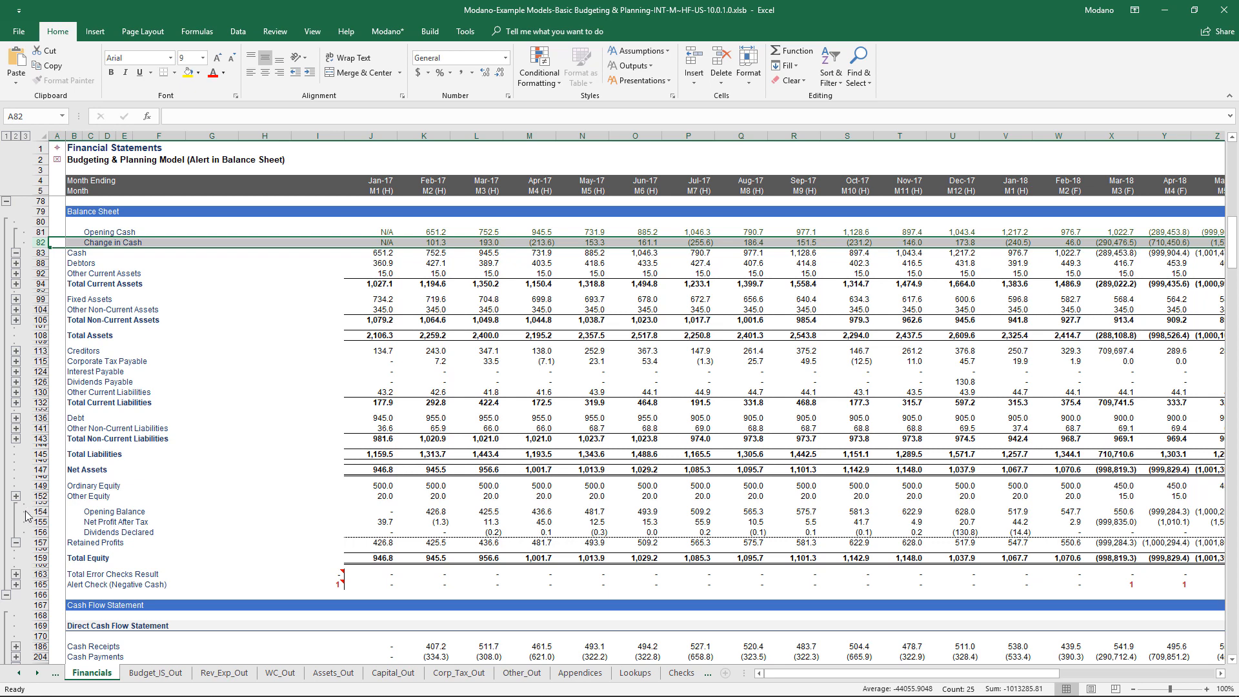
click(37, 511)
click(40, 521)
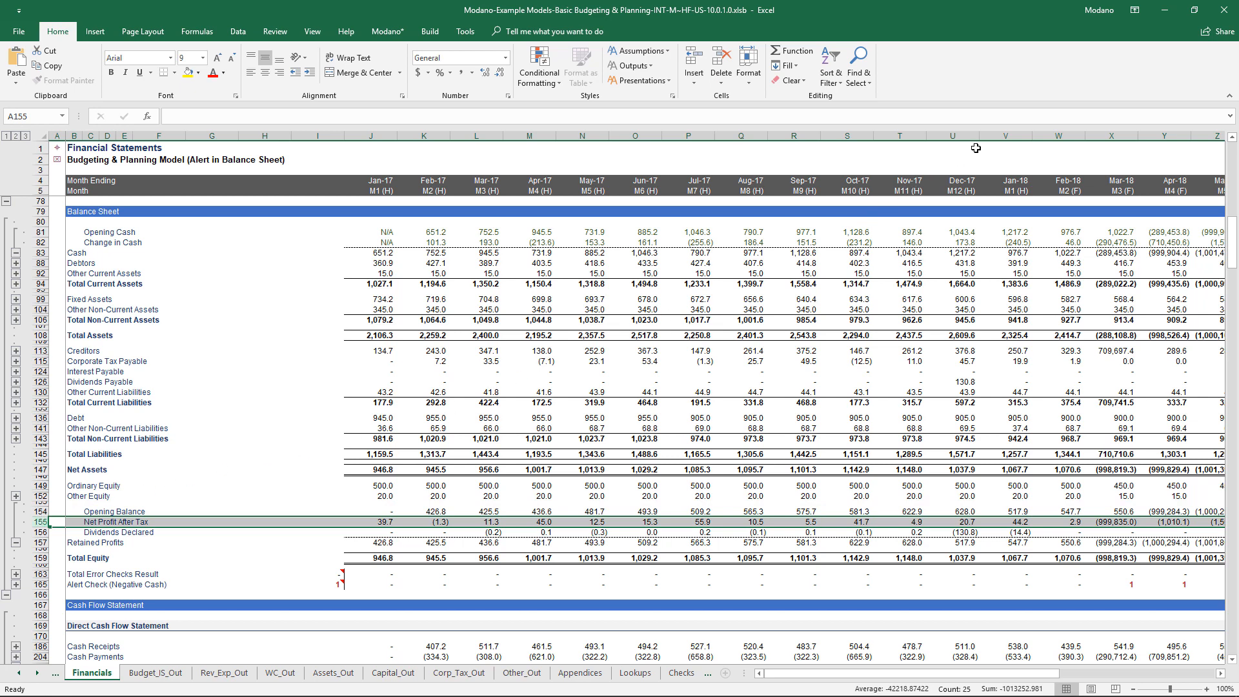
- Highlight the Dec-17 to Feb-18 columns on the Financial Statements sheet, and the Jan-18 column on the Historical Income Statement sheet
drag(971, 137, 1045, 137)
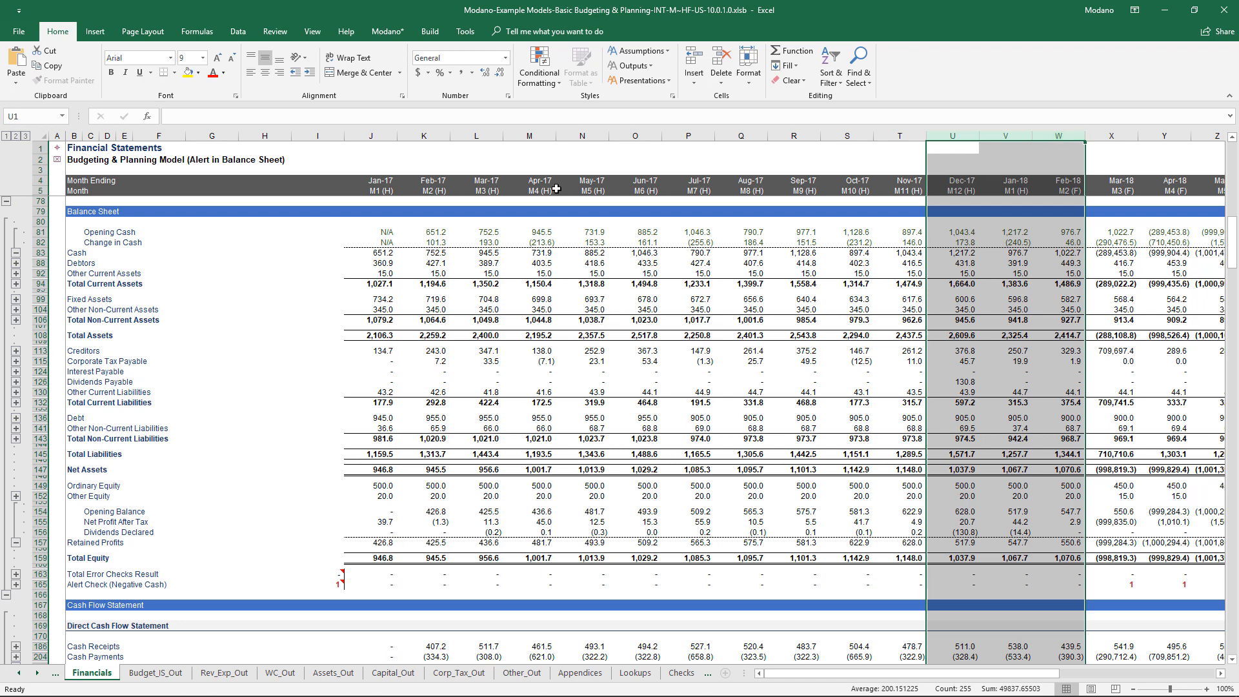
click(57, 150)
click(58, 154)
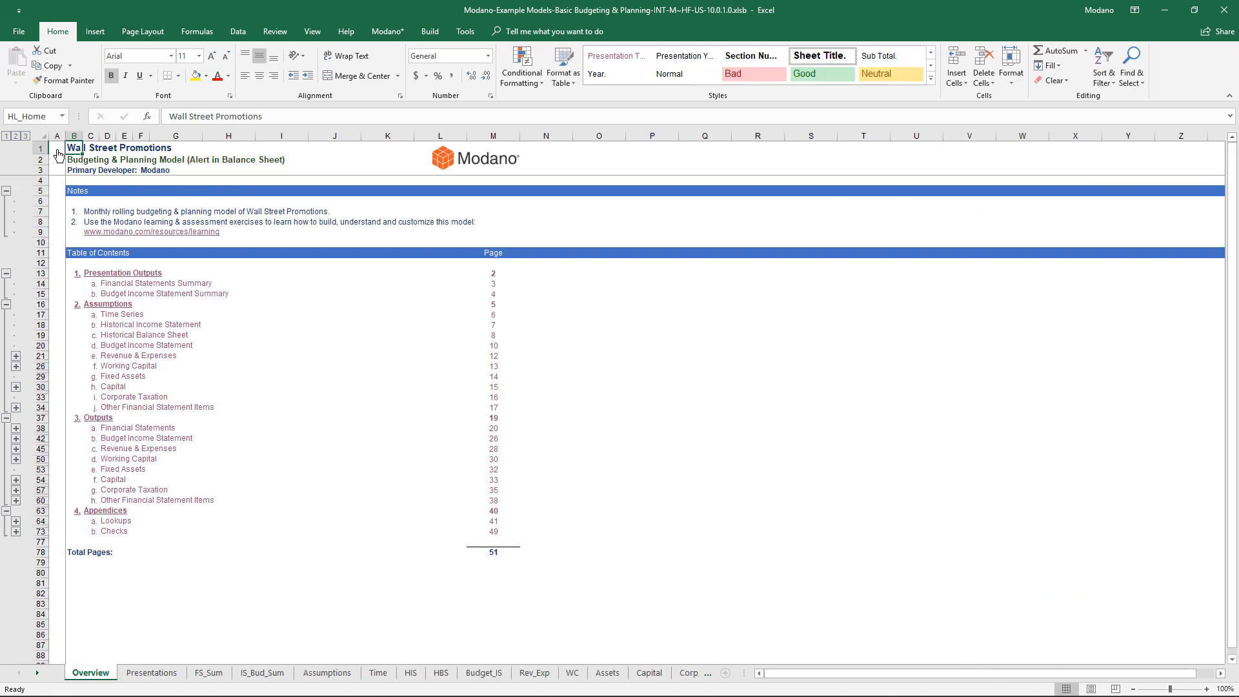
click(158, 325)
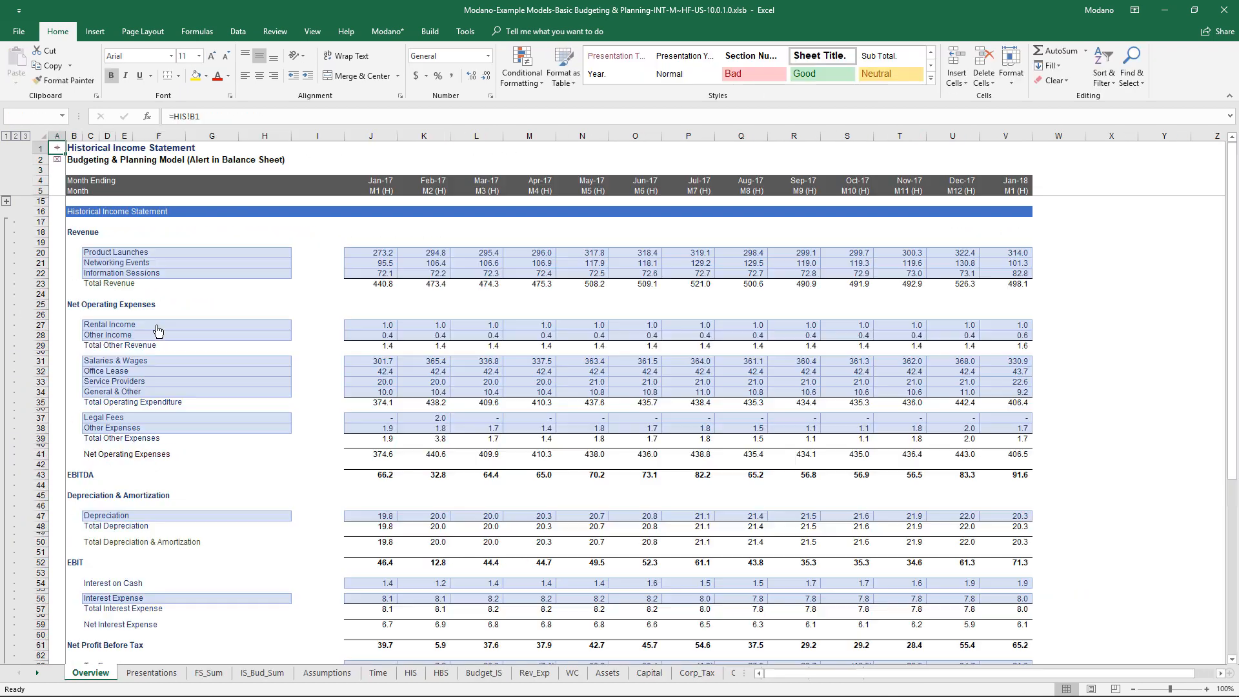
click(999, 135)
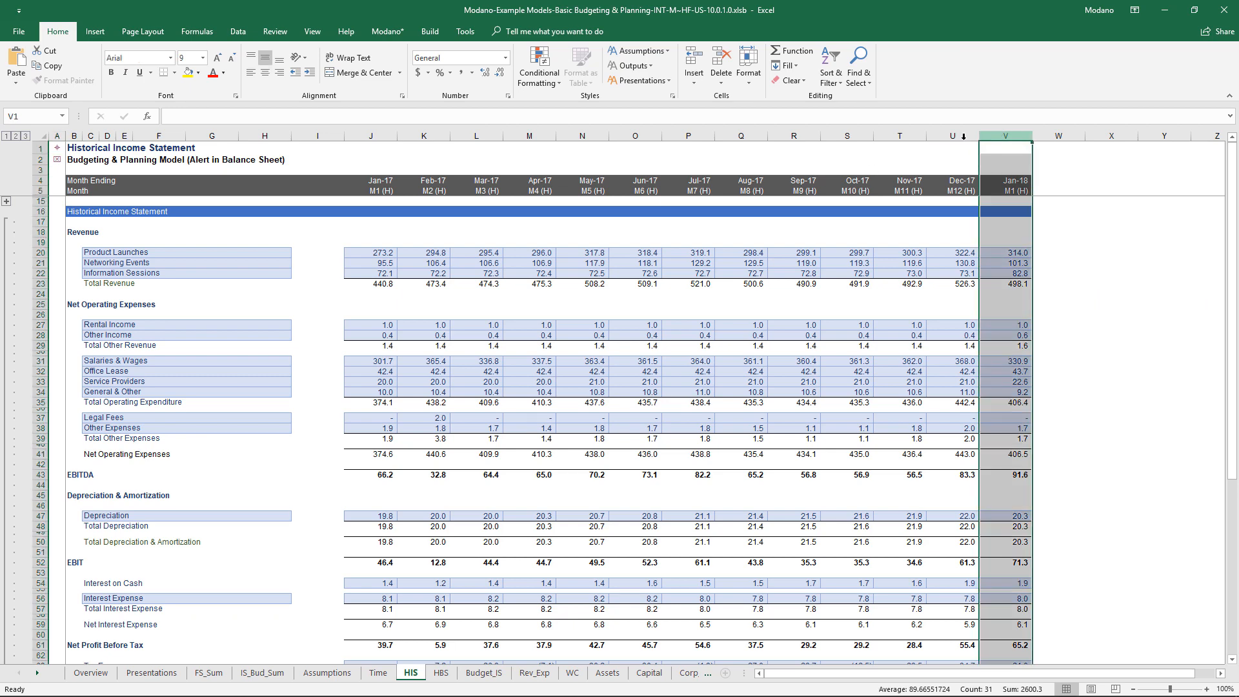
- Expand the hidden column group on the Revenue & Expenses assumptions sheet and highlight the Jan-17 to Jan-18 historical columns
click(62, 149)
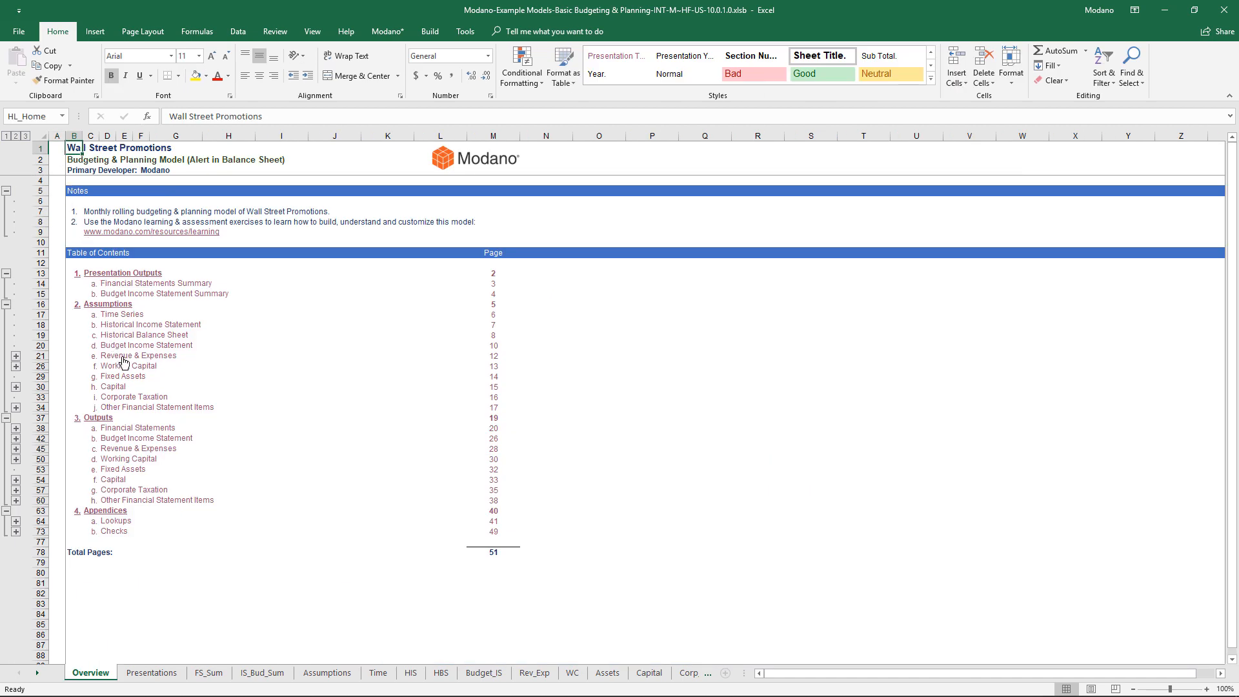
click(124, 356)
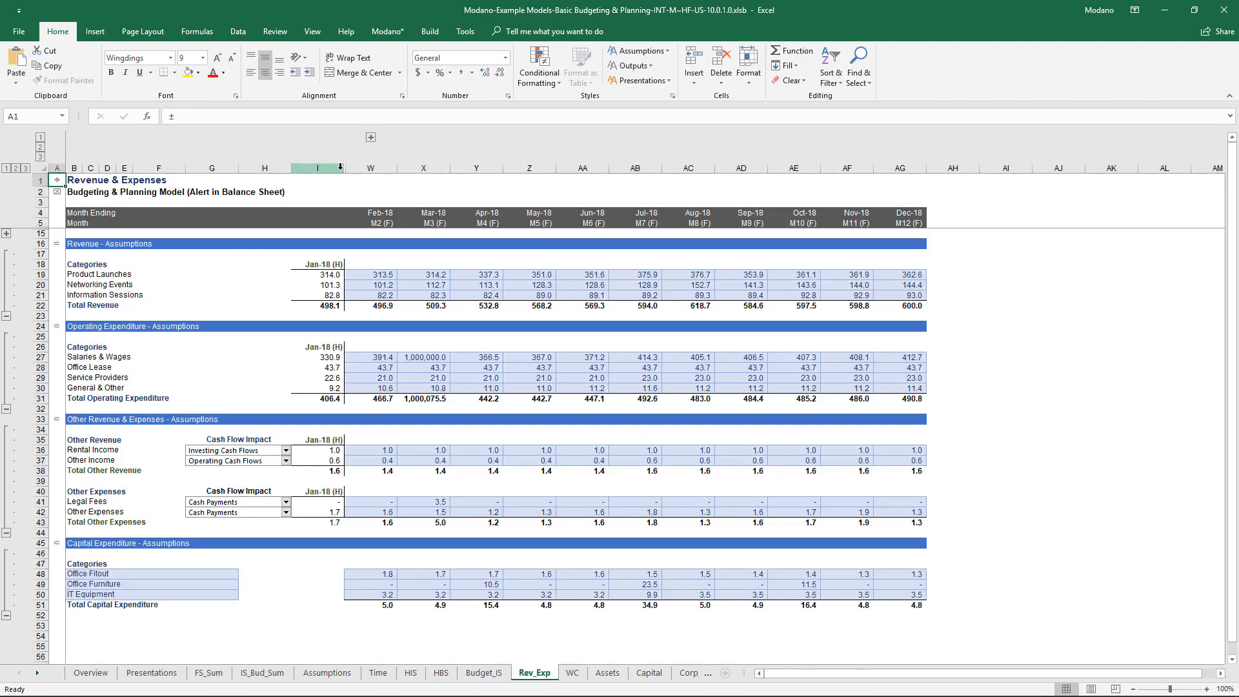
click(371, 137)
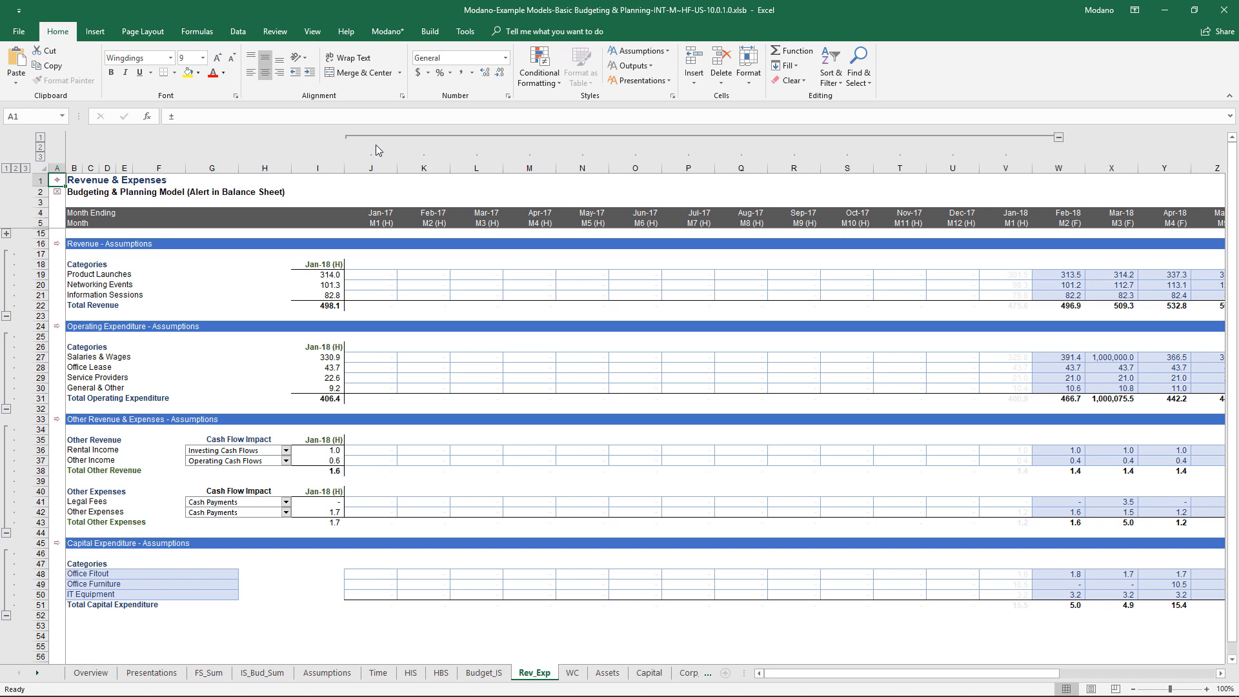
mouse_move(372, 169)
mouse_down()
mouse_move(866, 178)
mouse_move(997, 169)
mouse_move(991, 158)
mouse_up()
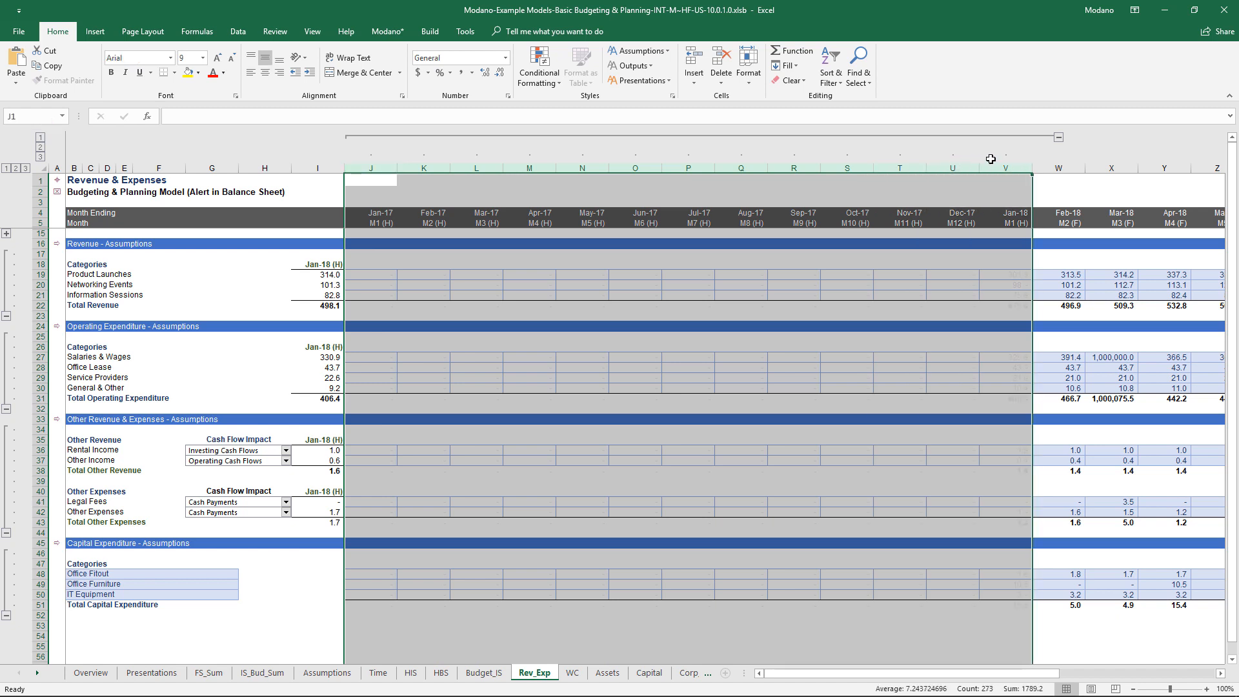
- Enter 10000 for Oct-17 Product Launches in the inactive historical columns, and collapse that column group
click(862, 274)
text(10)
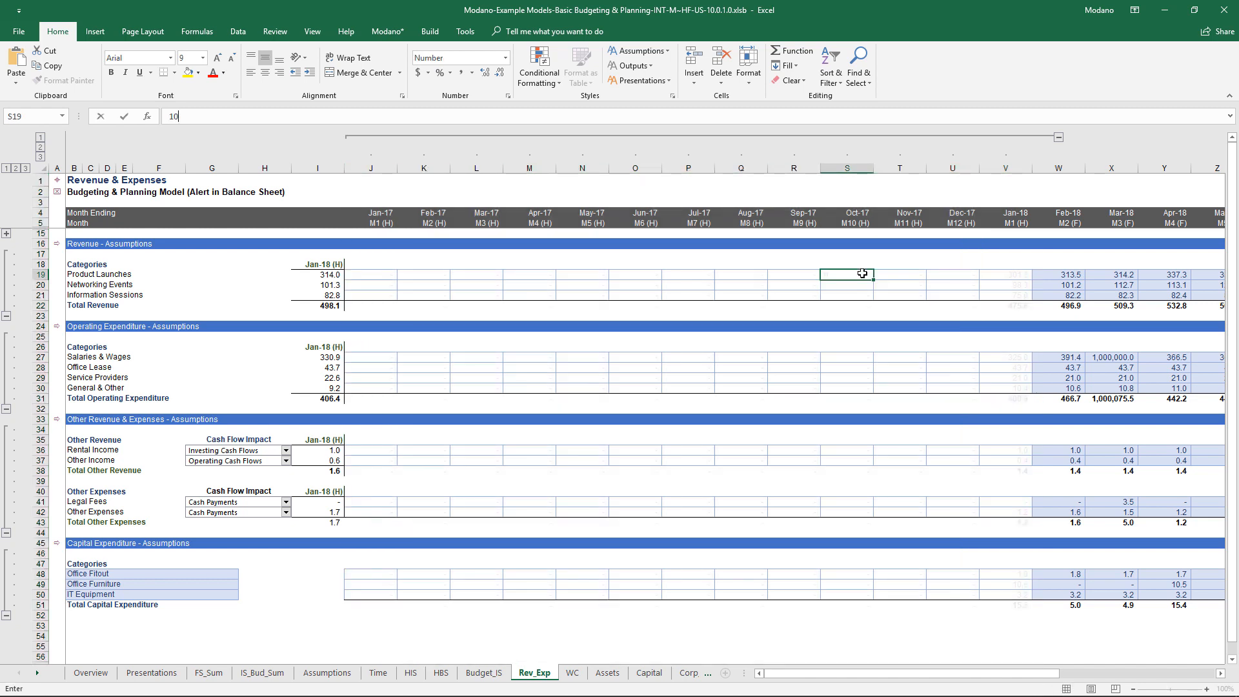
text(000)
key(Return)
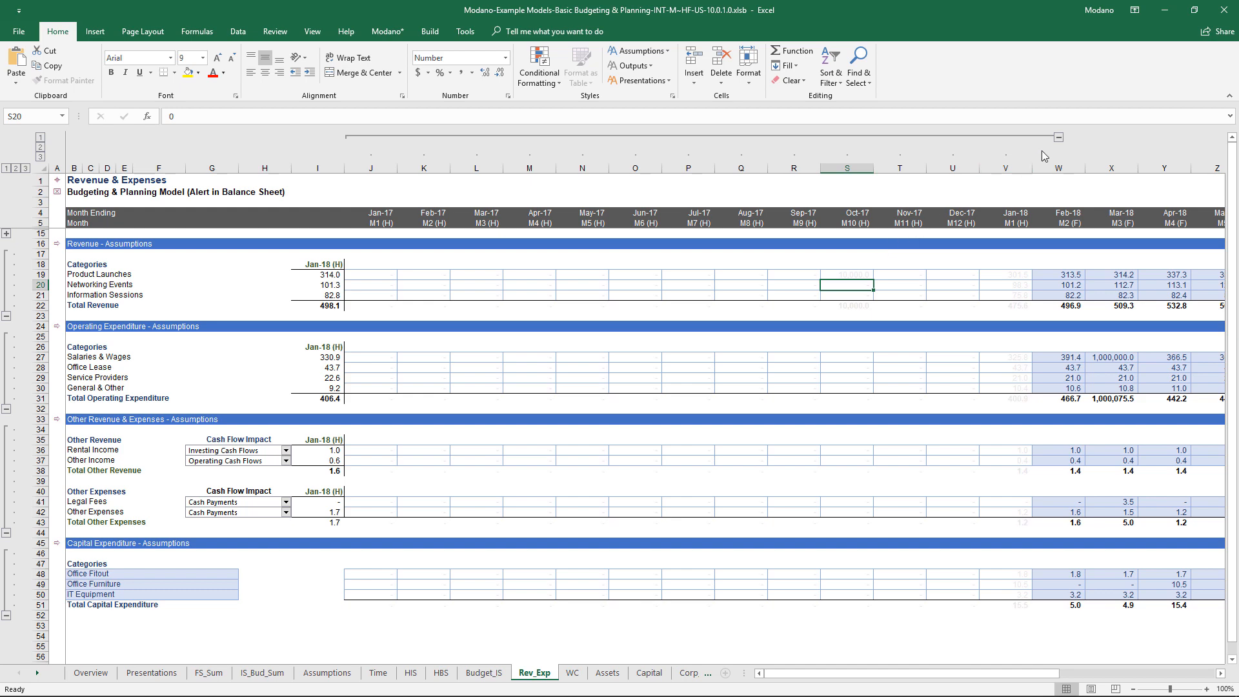
click(1059, 137)
click(1059, 138)
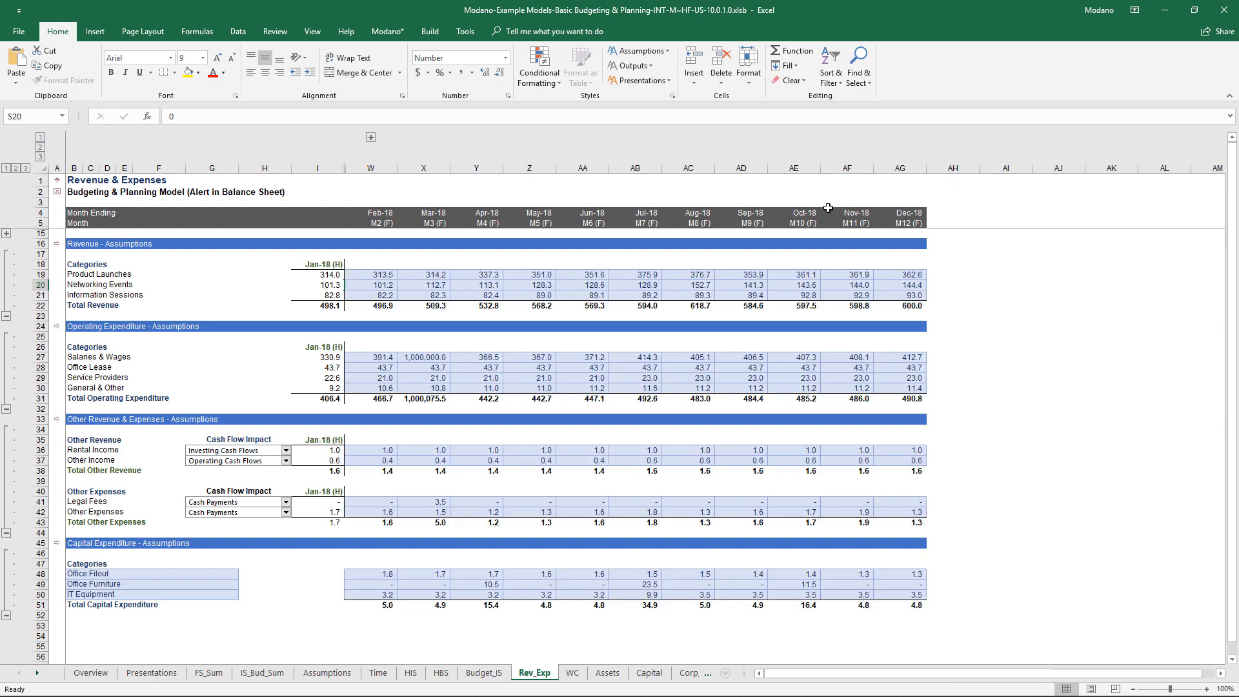
- Try to enter the text "dog" as the Mar-18 Product Launches revenue assumption
click(435, 273)
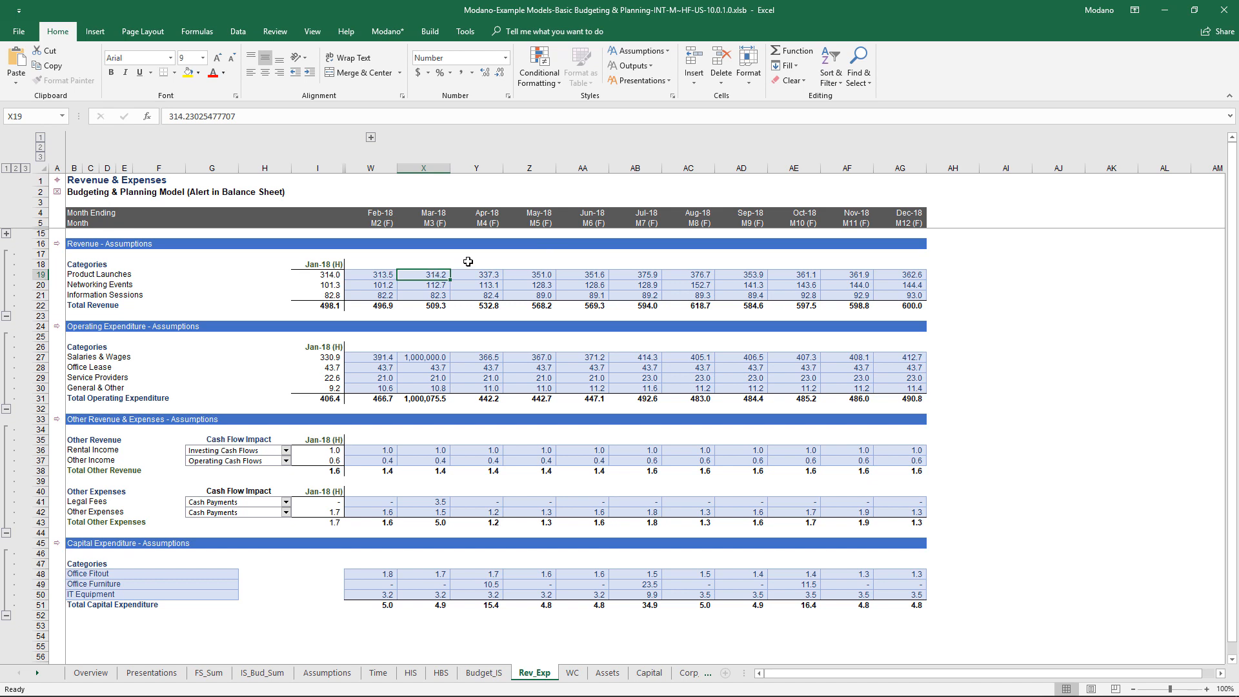
text(dog)
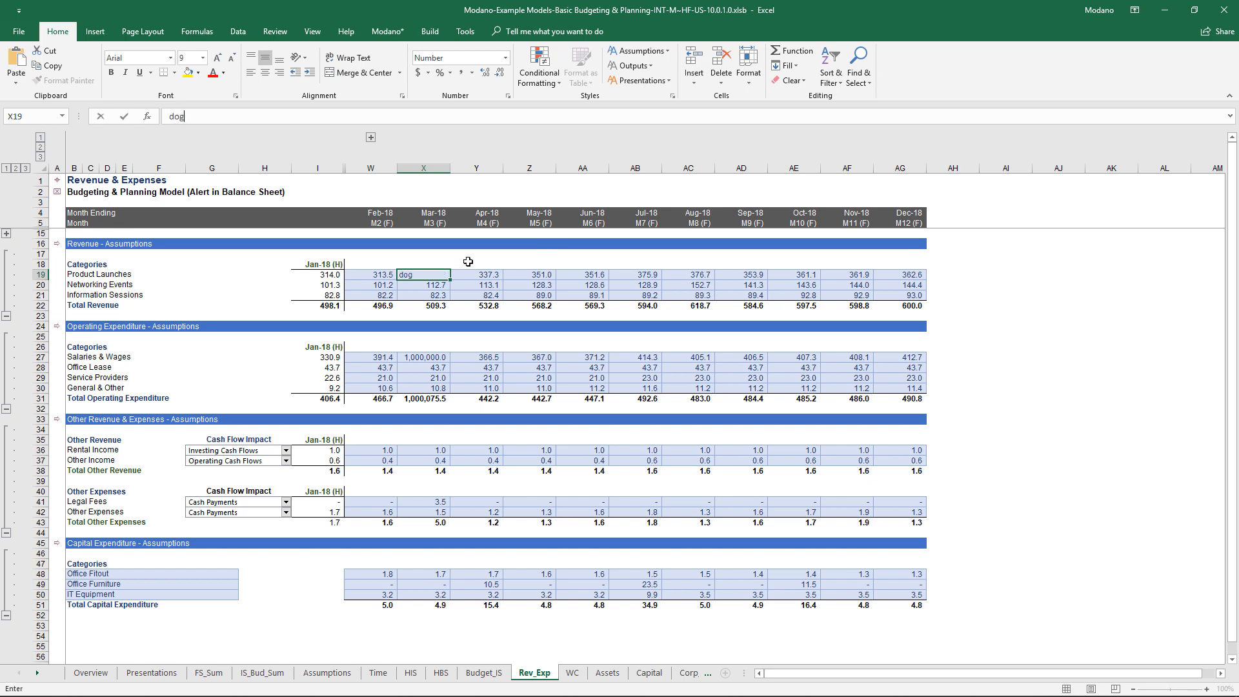
key(Return)
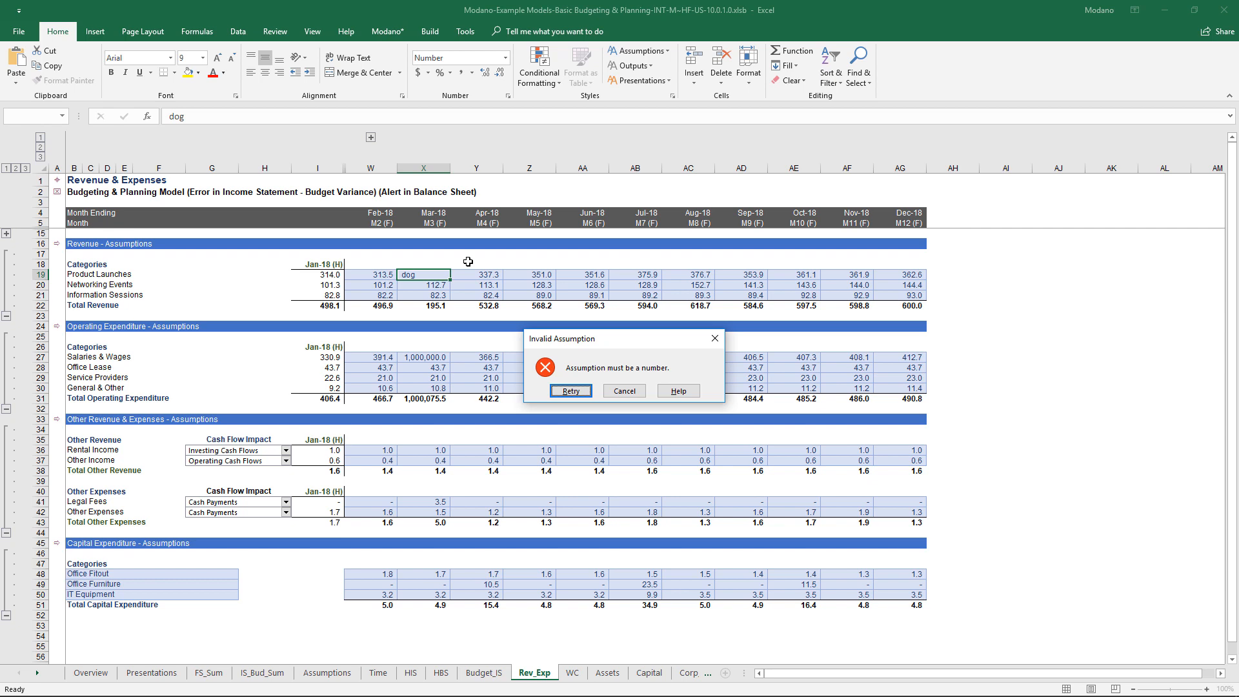
key(Escape)
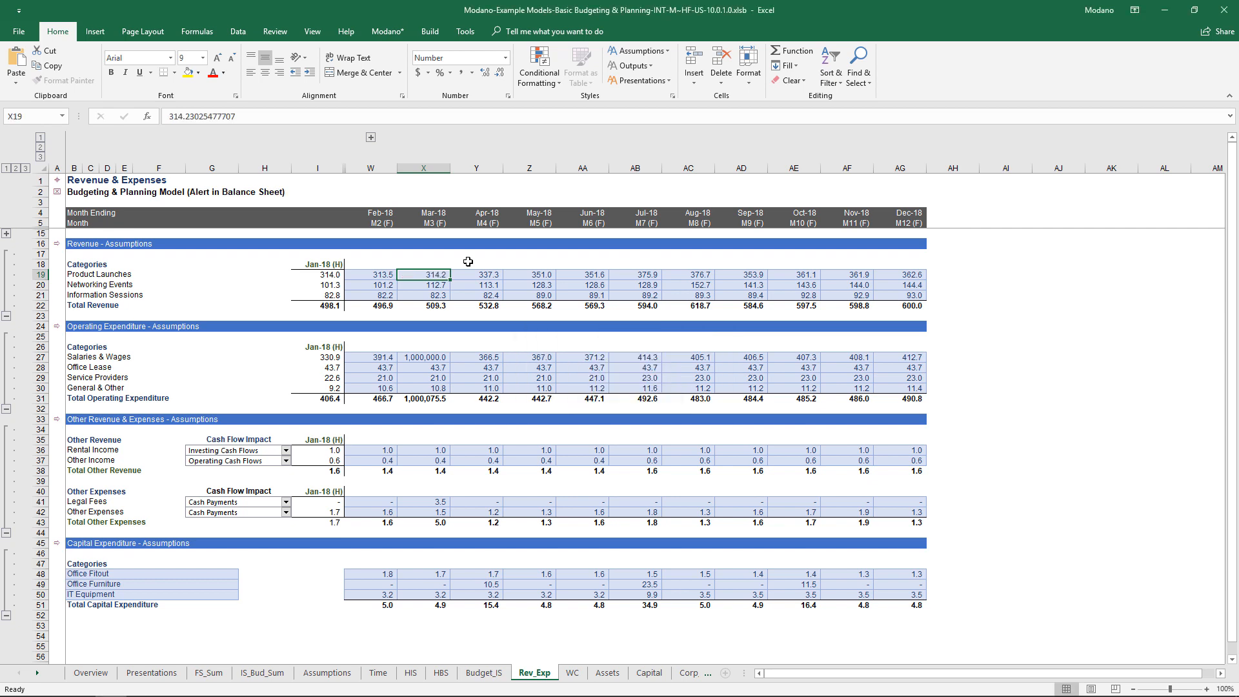
- Set the Mar-18 Salaries & Wages assumption to 20
click(427, 356)
text(20)
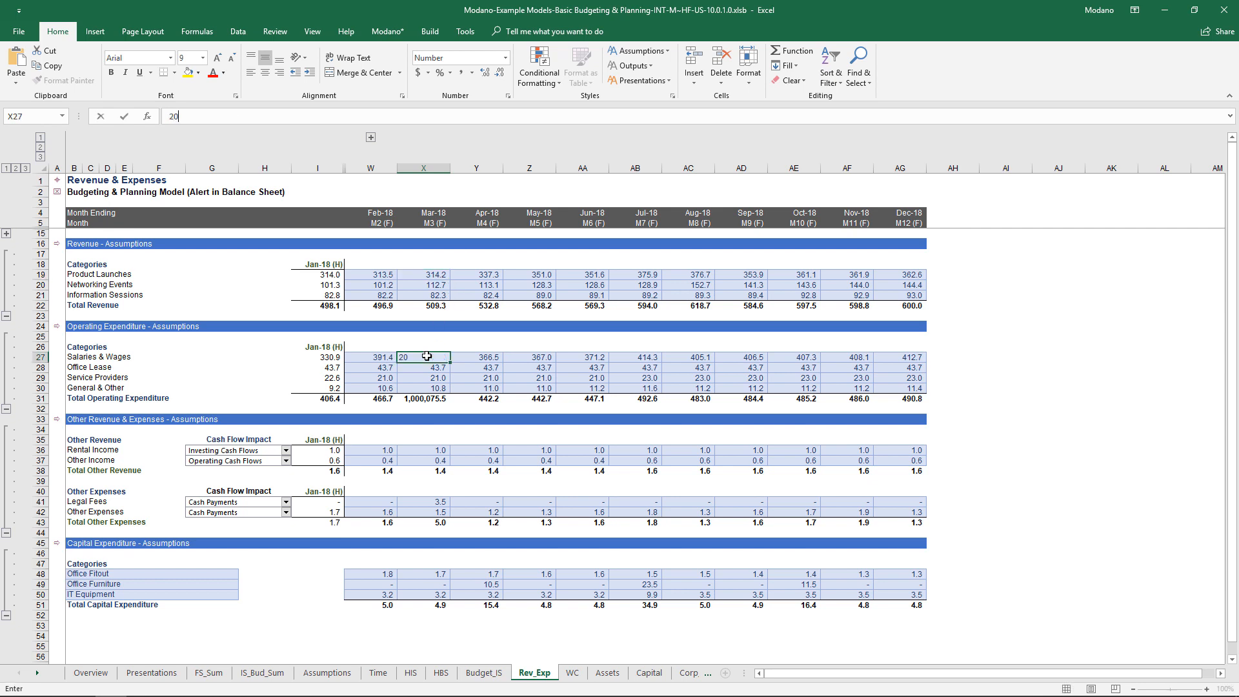
key(Return)
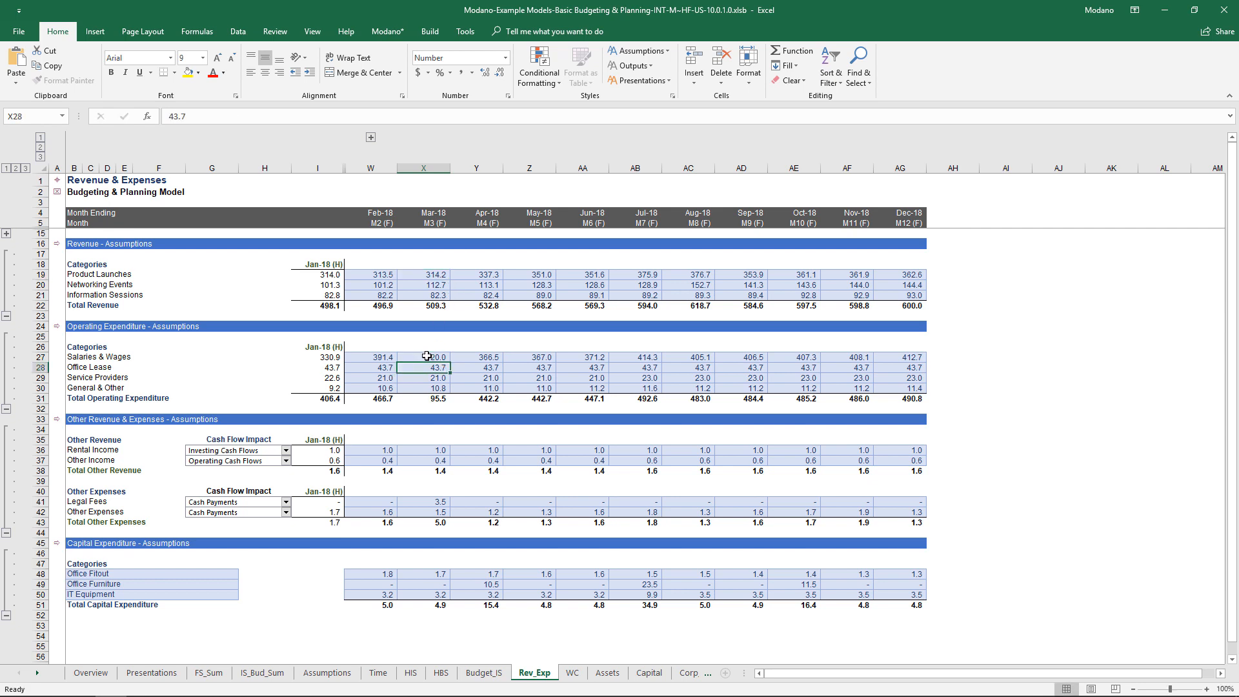
- Change the active workbook's theme colors to Aspect
click(387, 31)
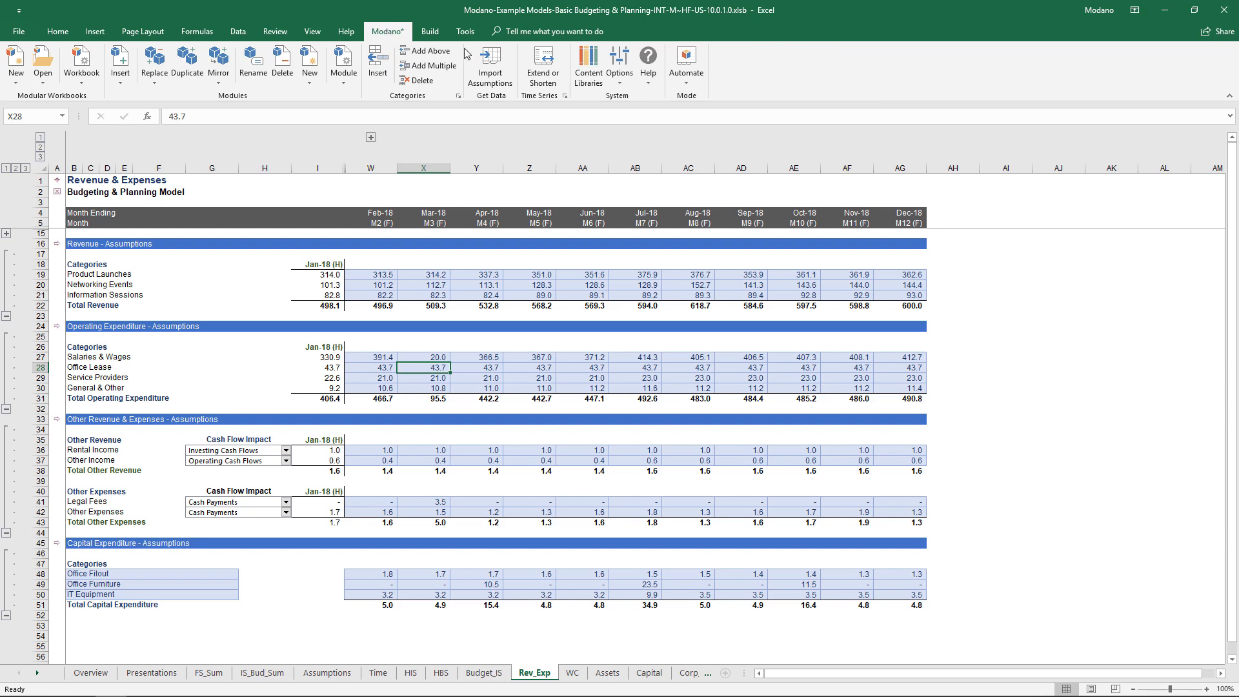
click(617, 89)
click(632, 138)
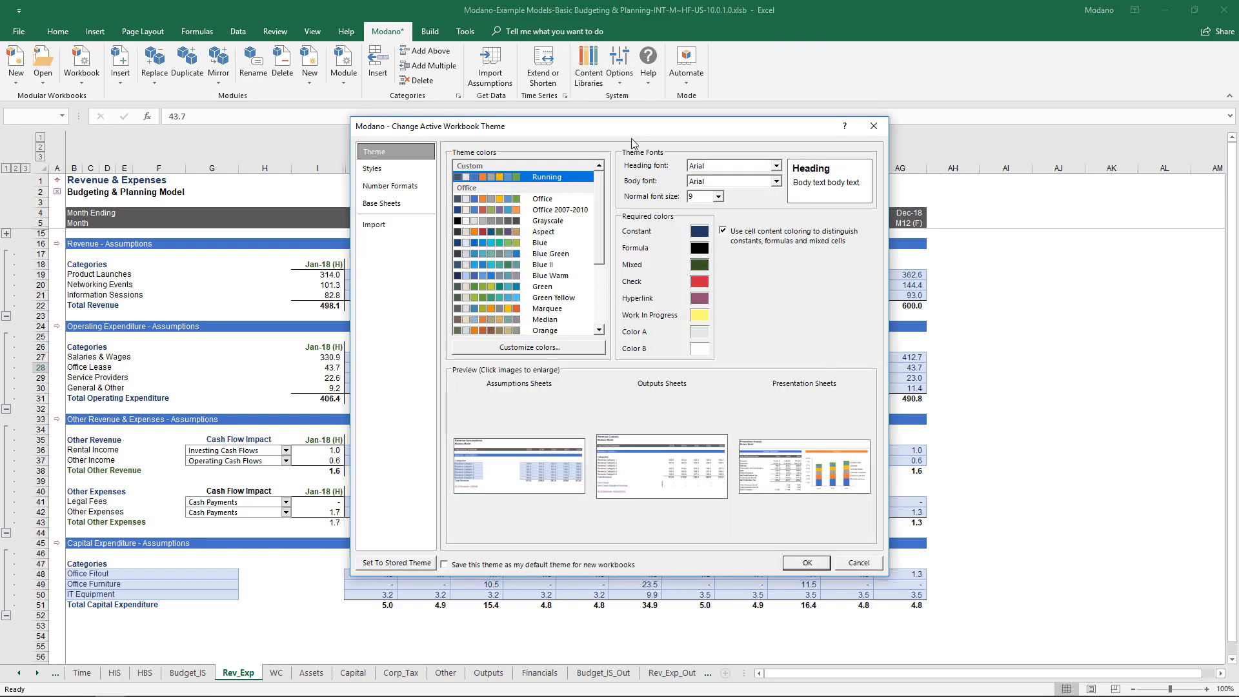
click(495, 231)
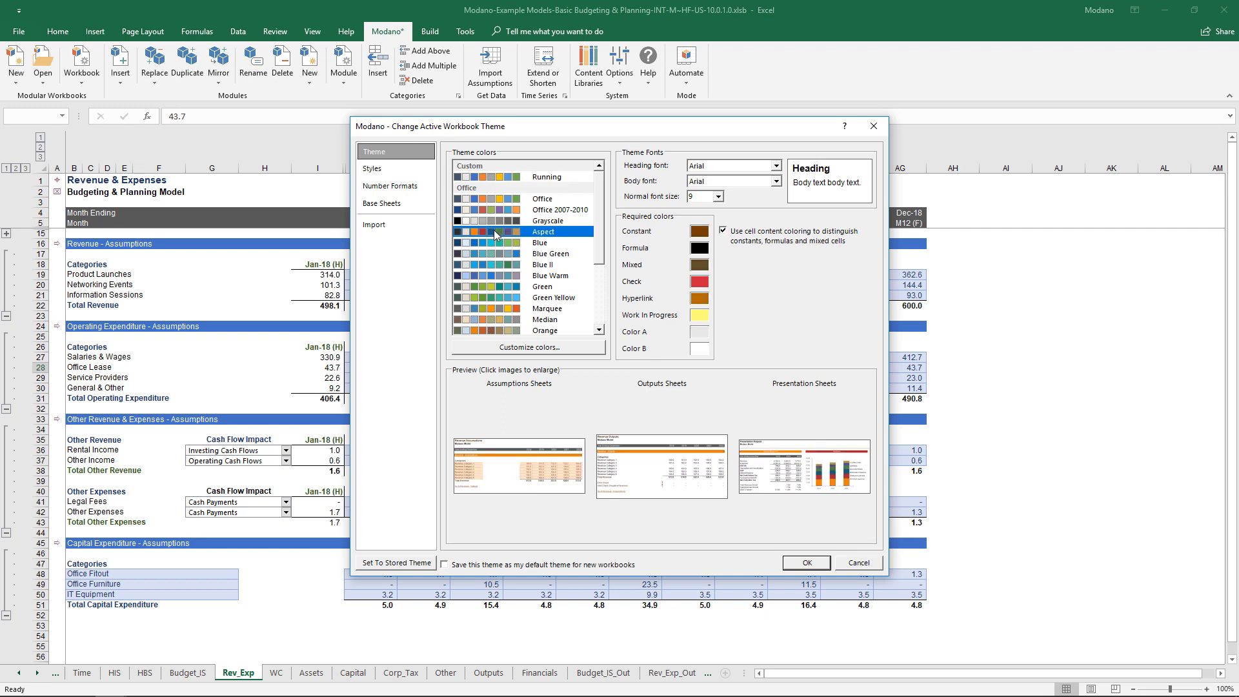
click(801, 567)
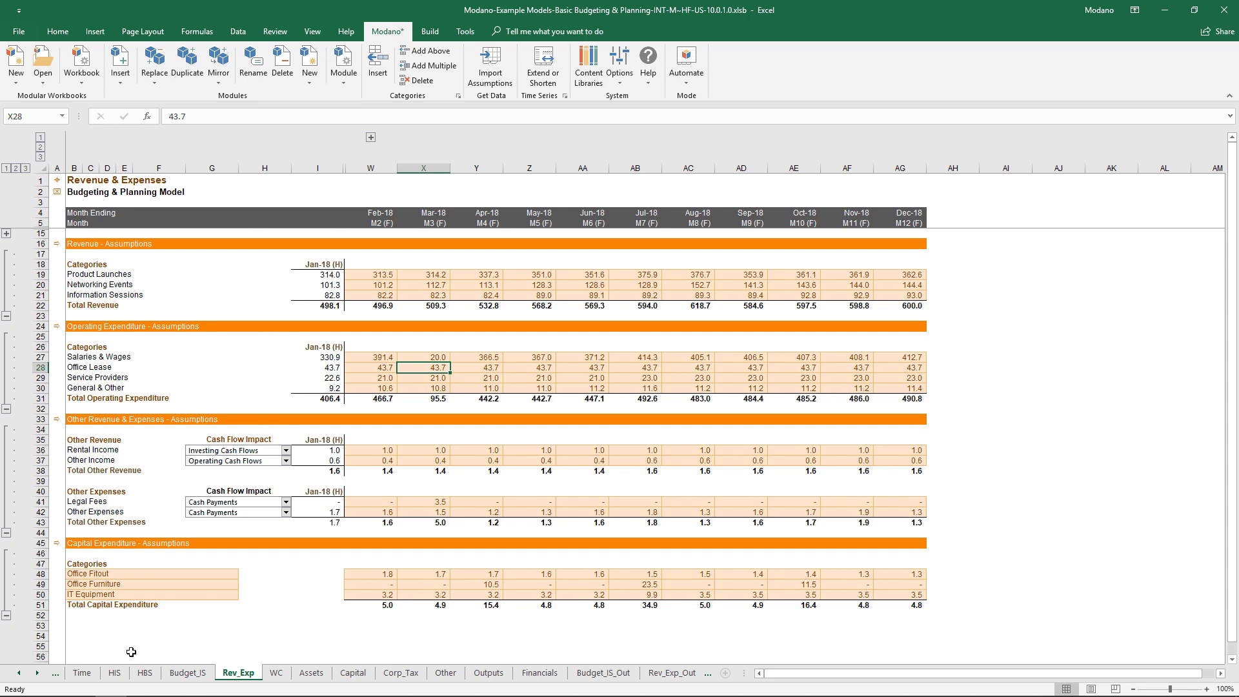
- Set the Last Historical Month to February 2018 on the Time Series sheet and update the affected period titles
click(82, 674)
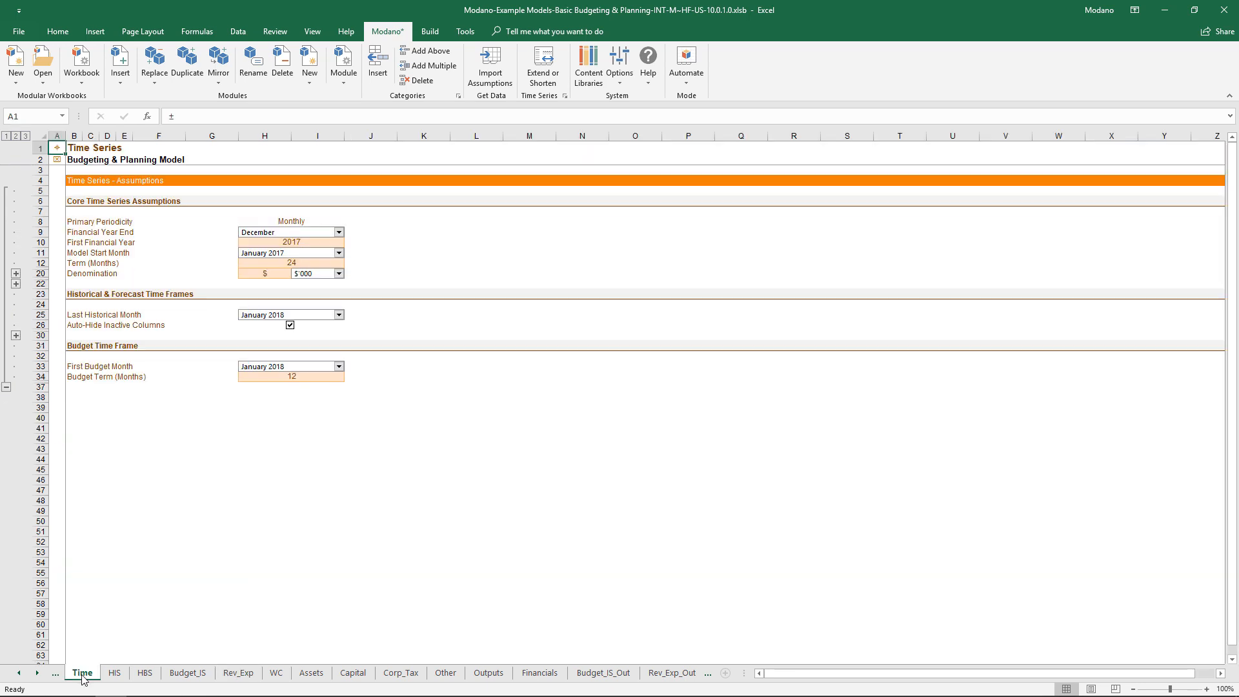
click(339, 316)
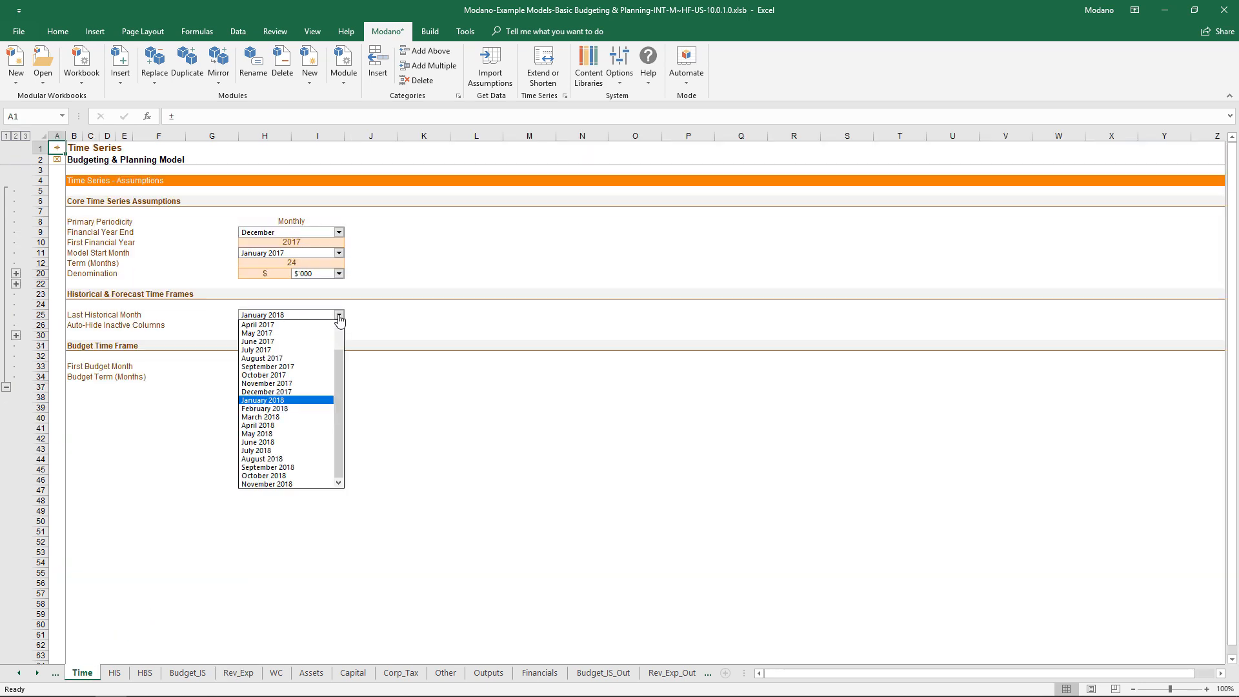
click(318, 409)
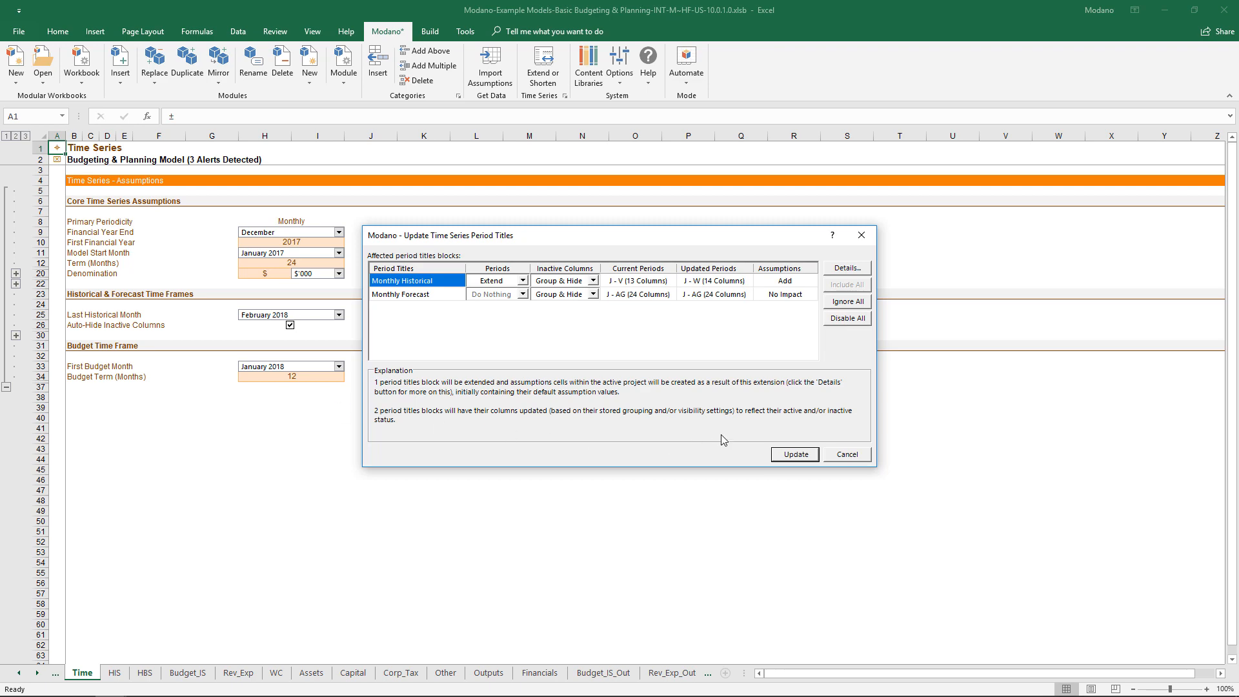
click(778, 455)
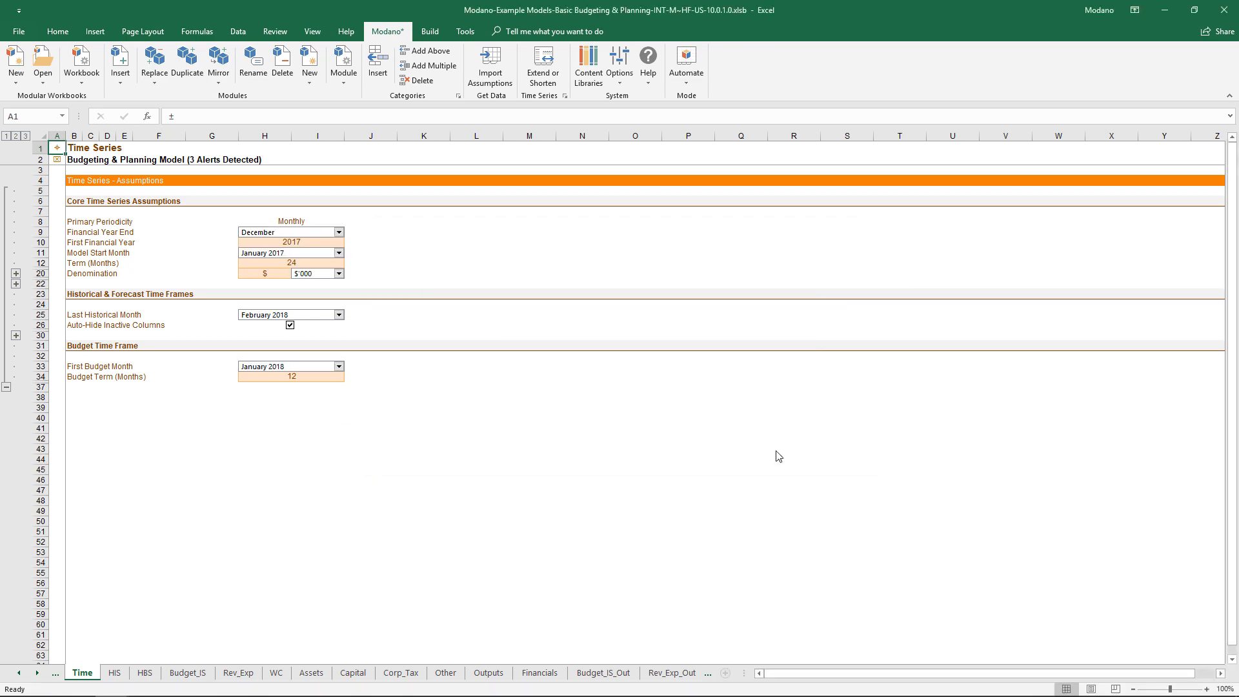
- Highlight the Feb-18 column on the Historical Income Statement, Revenue & Expenses assumptions and Financial Statements sheets, expanding the hidden column group where needed
click(115, 672)
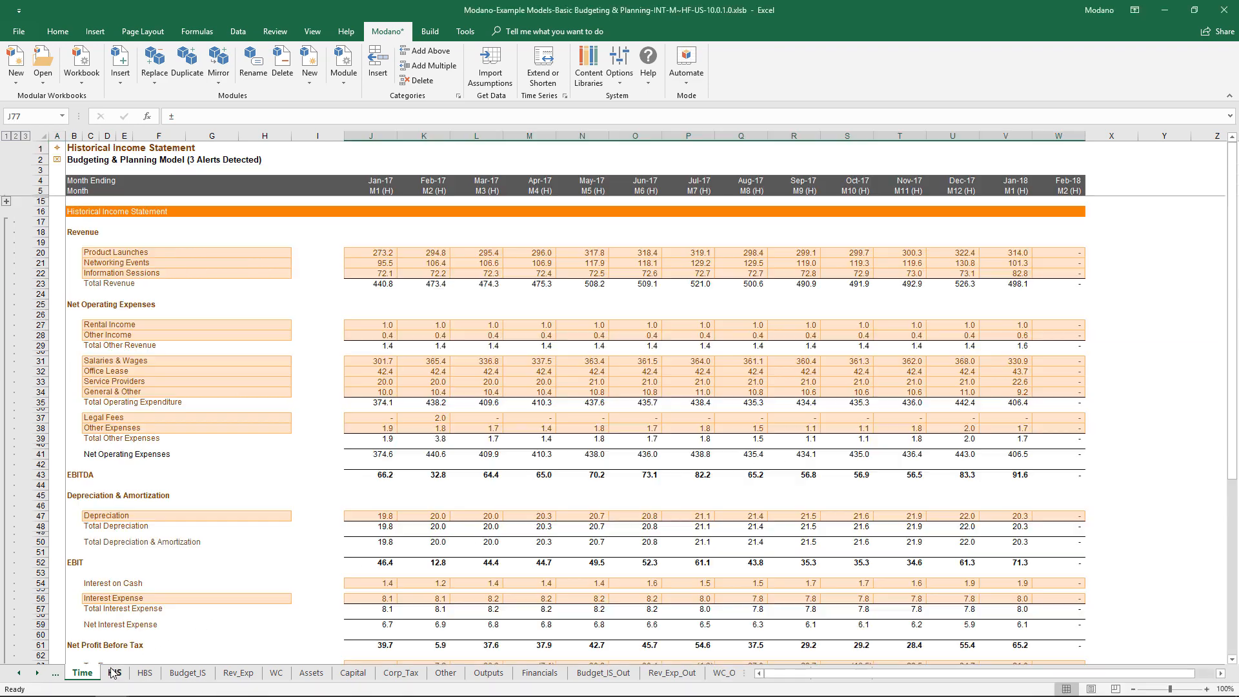
click(1042, 135)
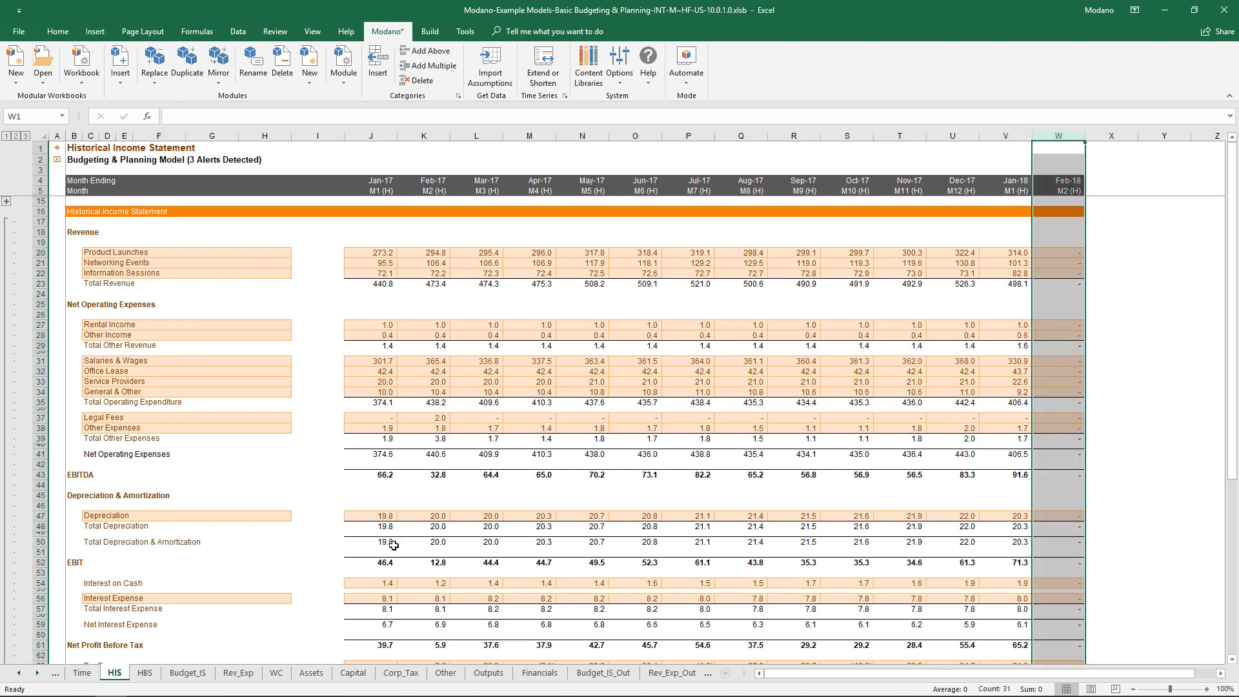
click(238, 673)
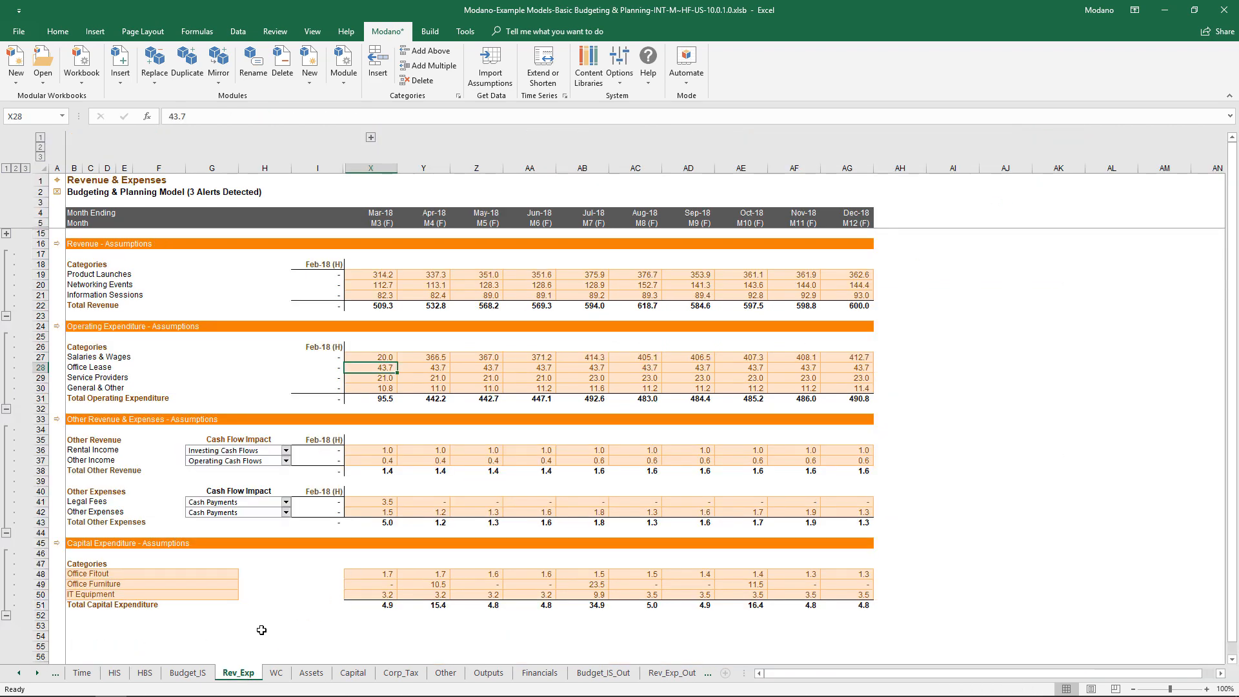
click(370, 137)
click(1067, 167)
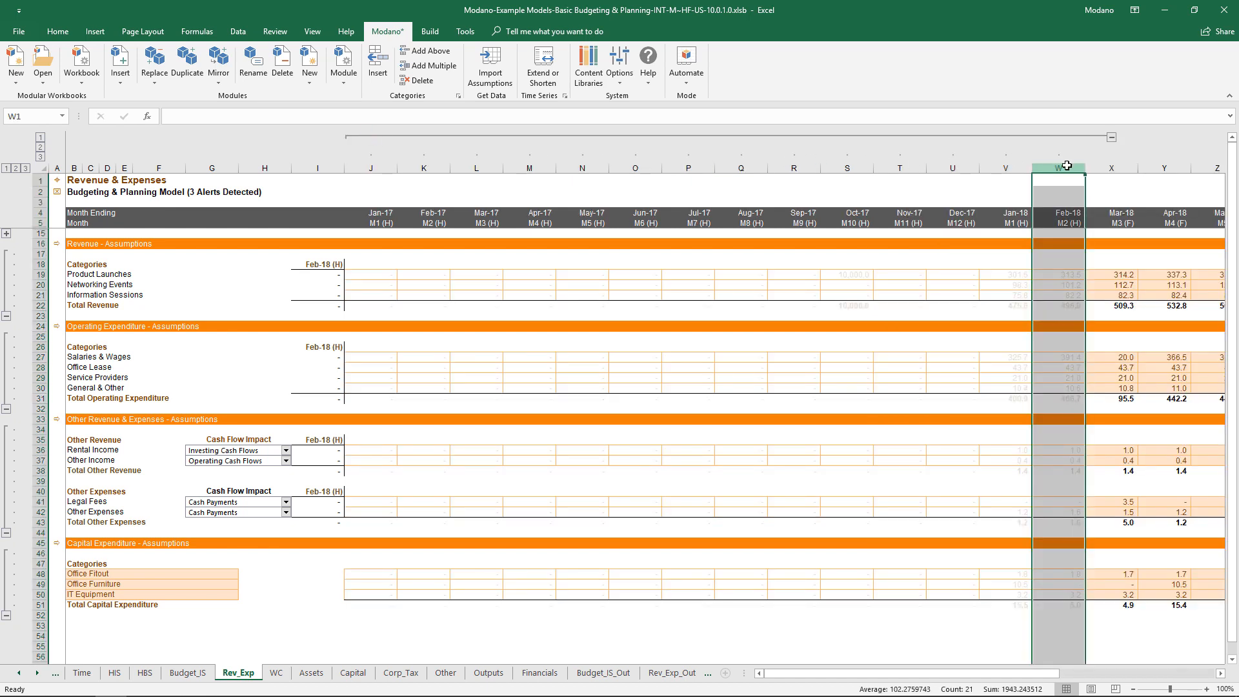
click(539, 673)
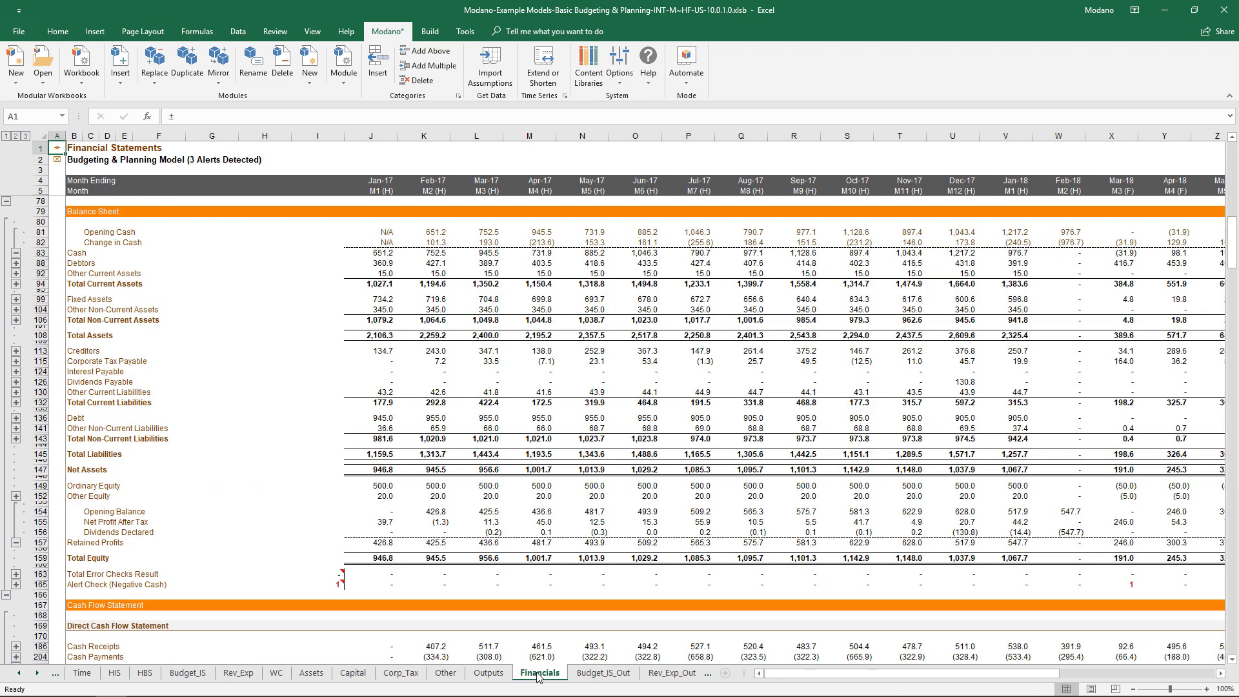
click(1065, 135)
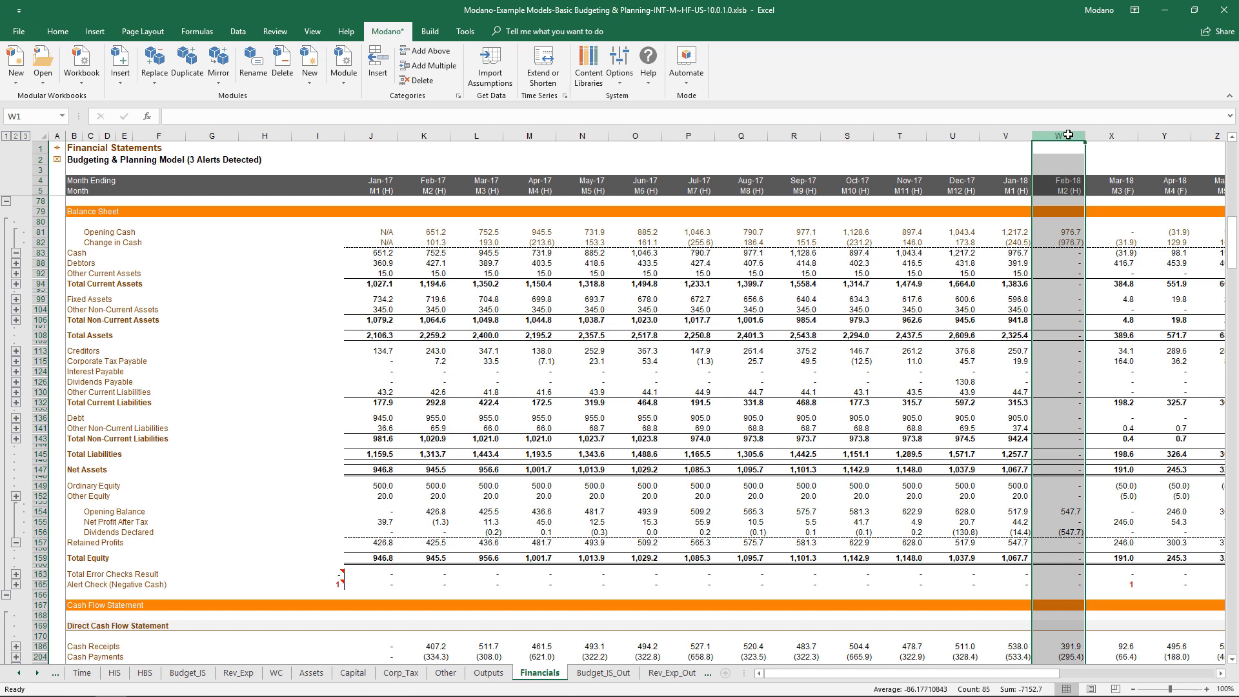
- Extend the model term to 36 months on the Time Series sheet and update the period titles
click(83, 674)
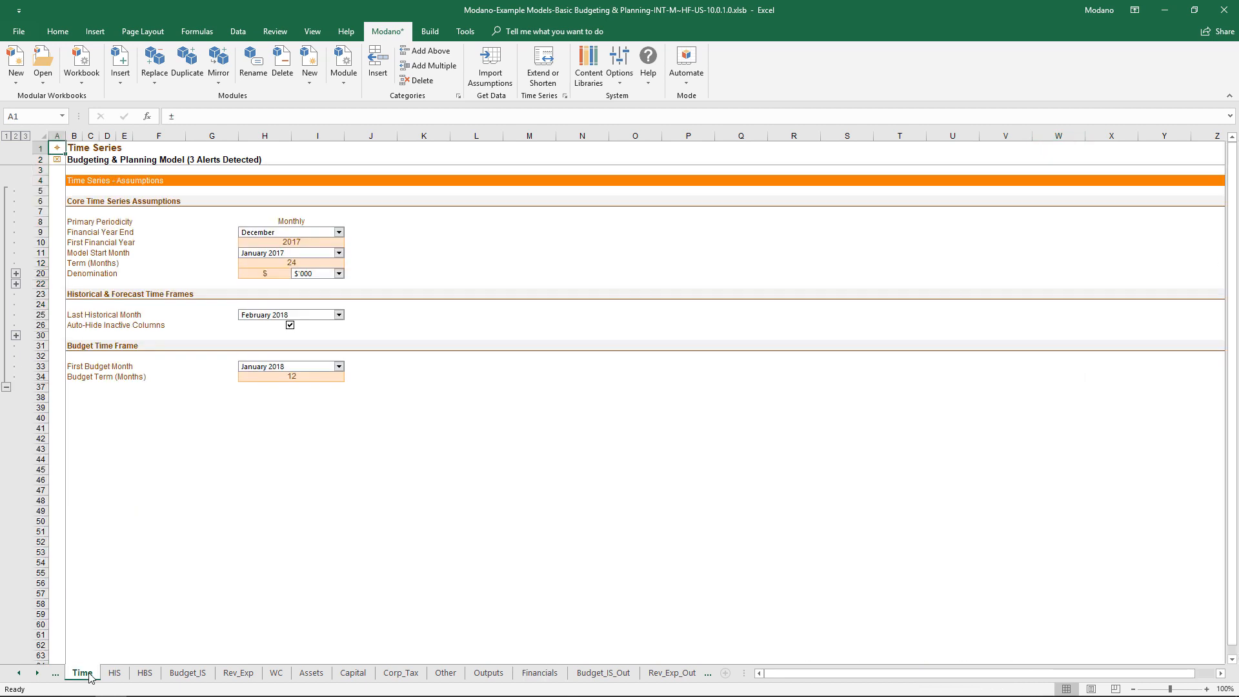
click(279, 263)
text(36)
key(Return)
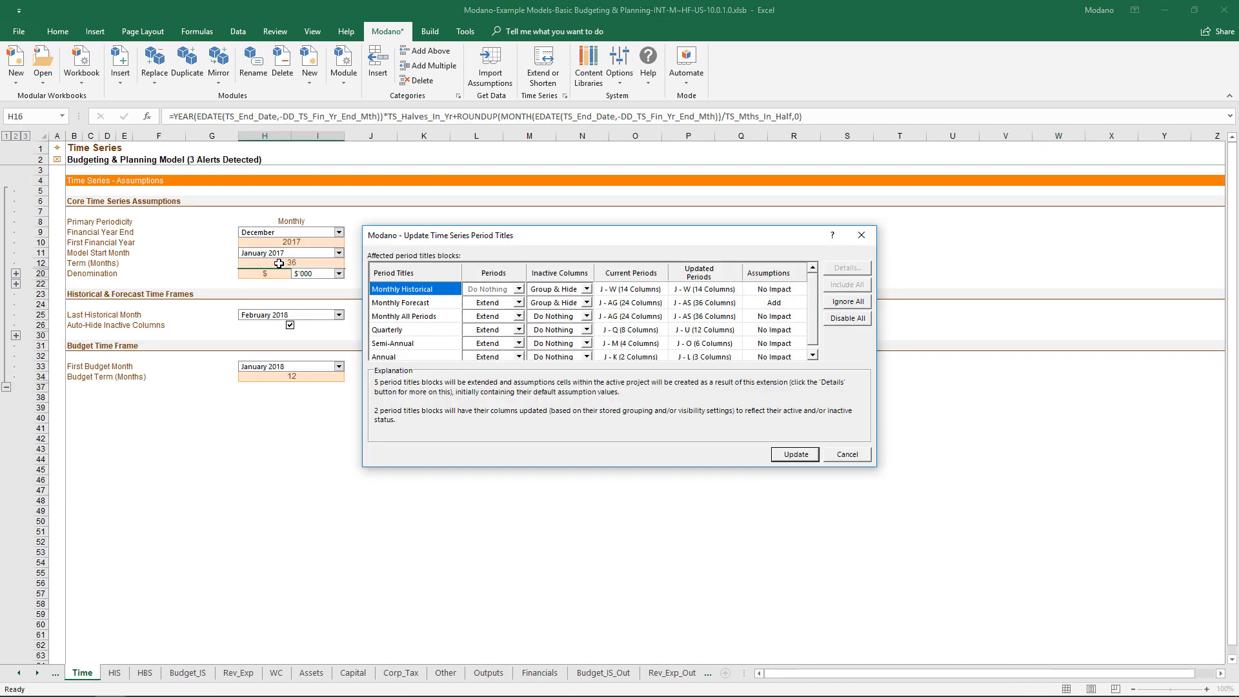
click(778, 458)
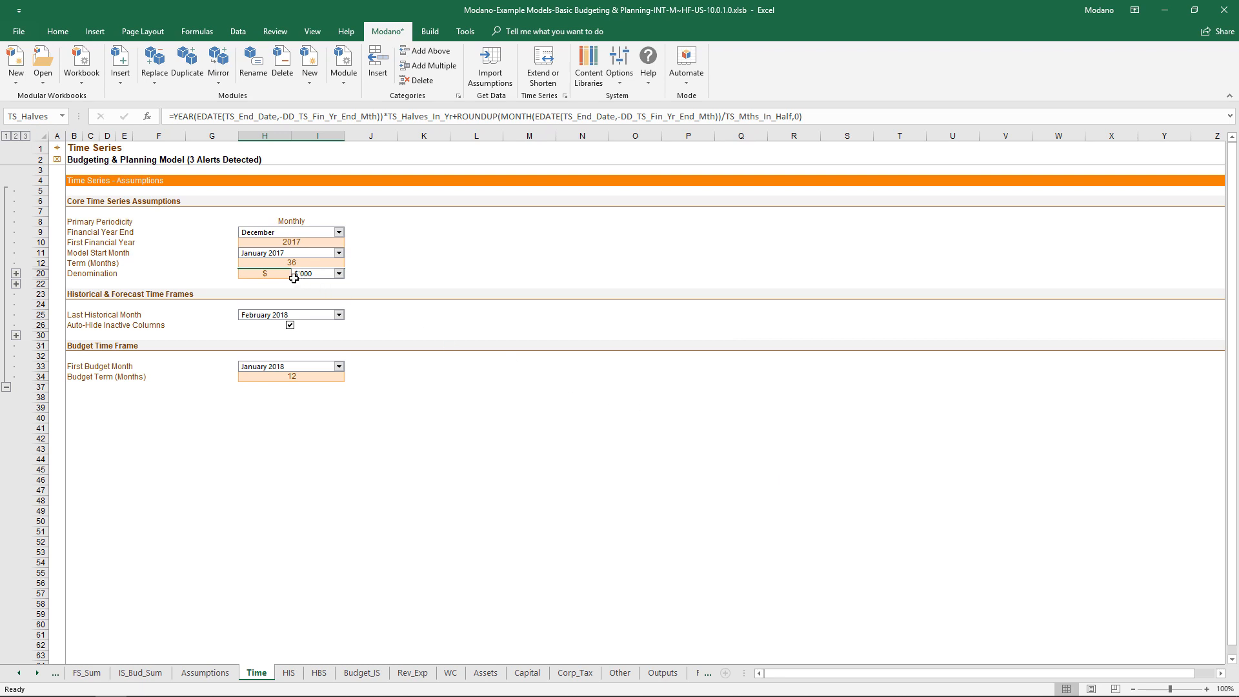
- Set the model term back to 24 months and apply the period titles compaction, including deletion of the extra Monthly Forecast assumptions
click(274, 264)
text(24)
key(Return)
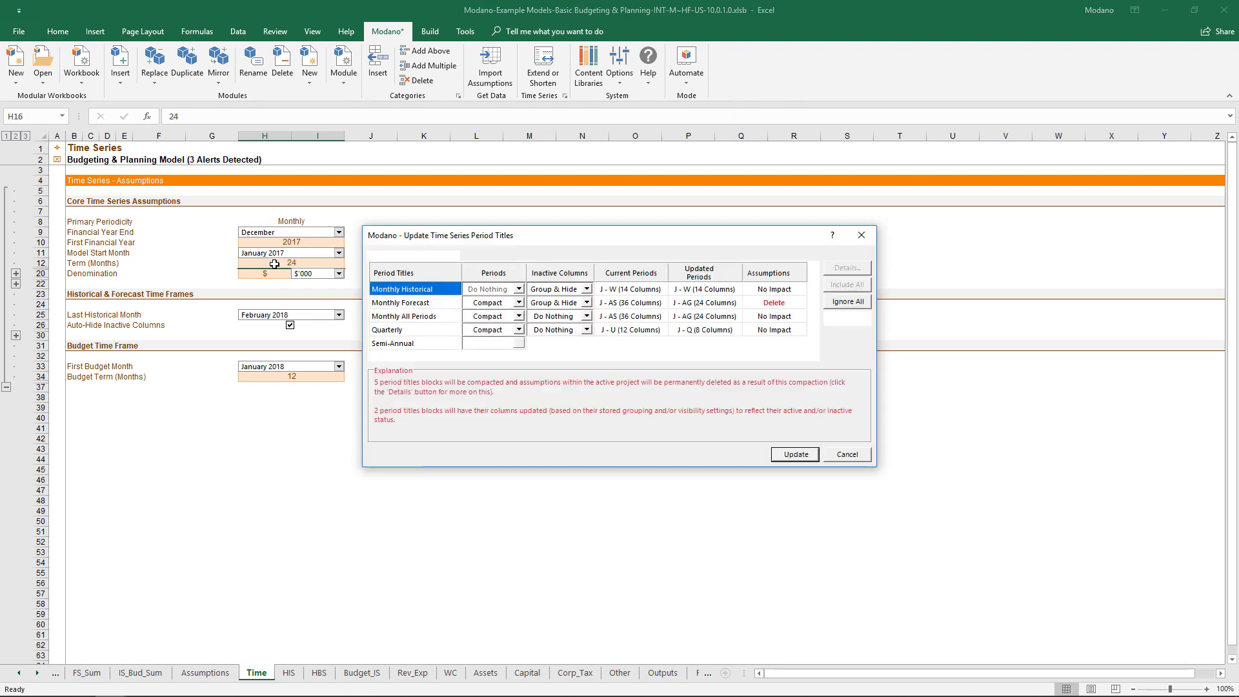
click(770, 305)
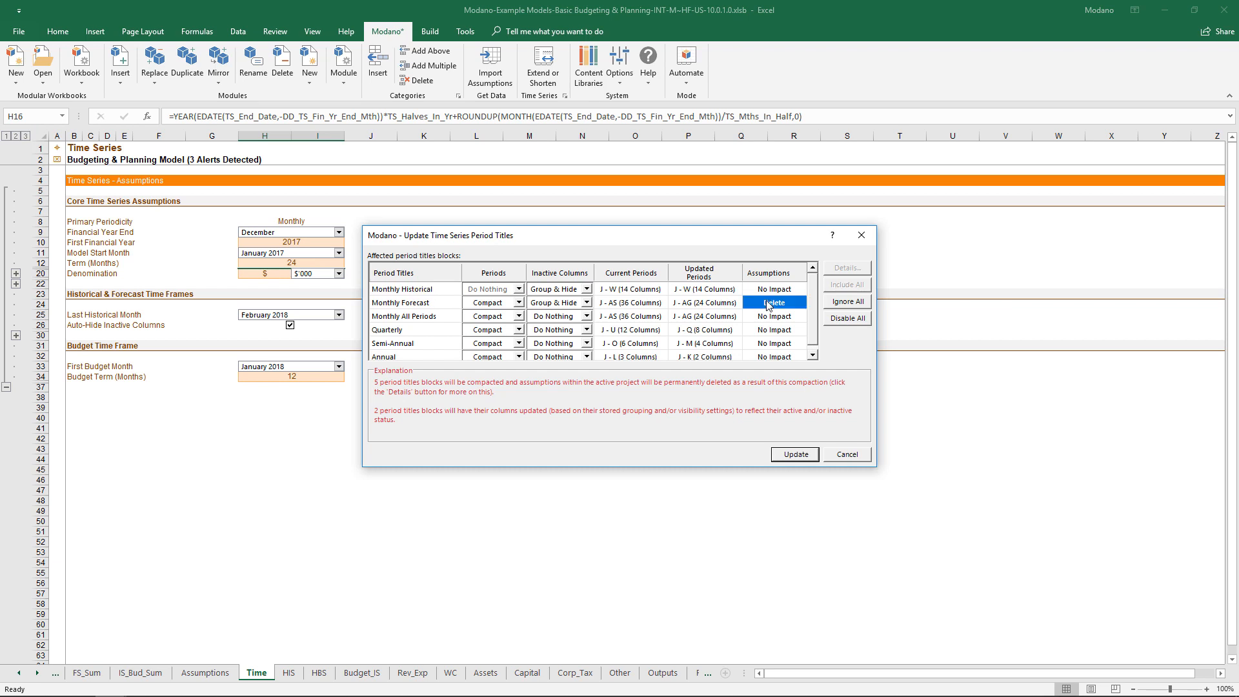
click(808, 455)
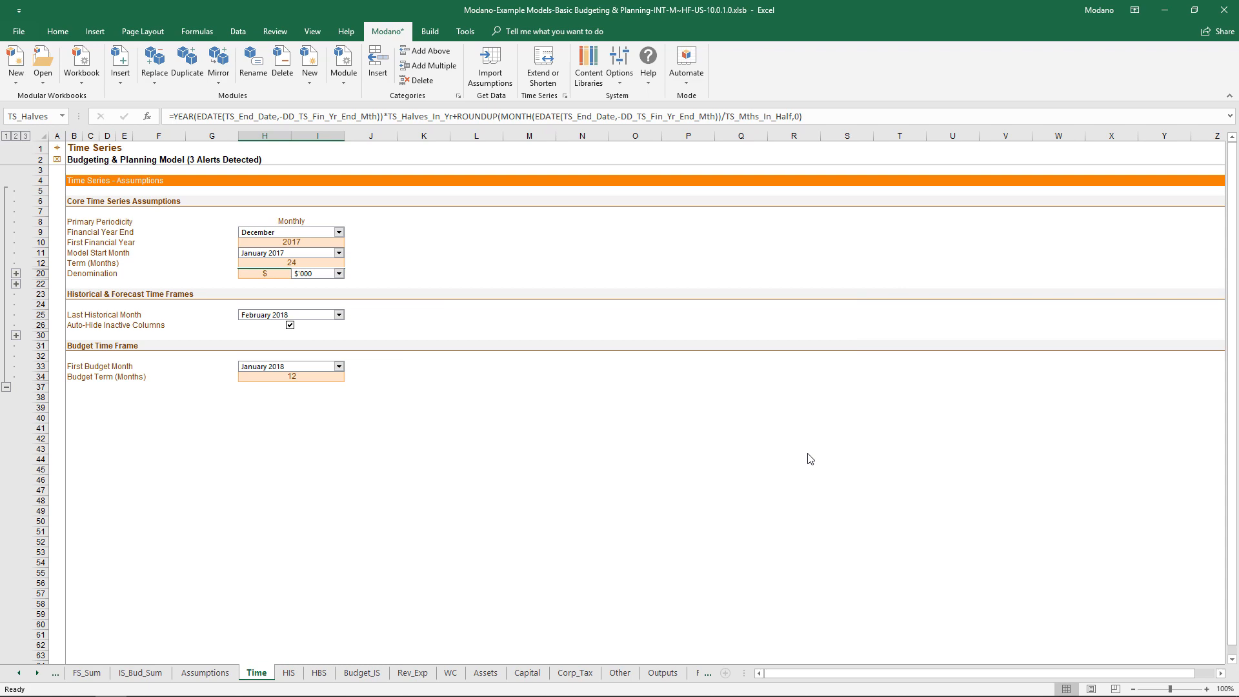
- Insert a new revenue category below Networking Events on the Revenue & Expenses assumptions sheet
click(405, 674)
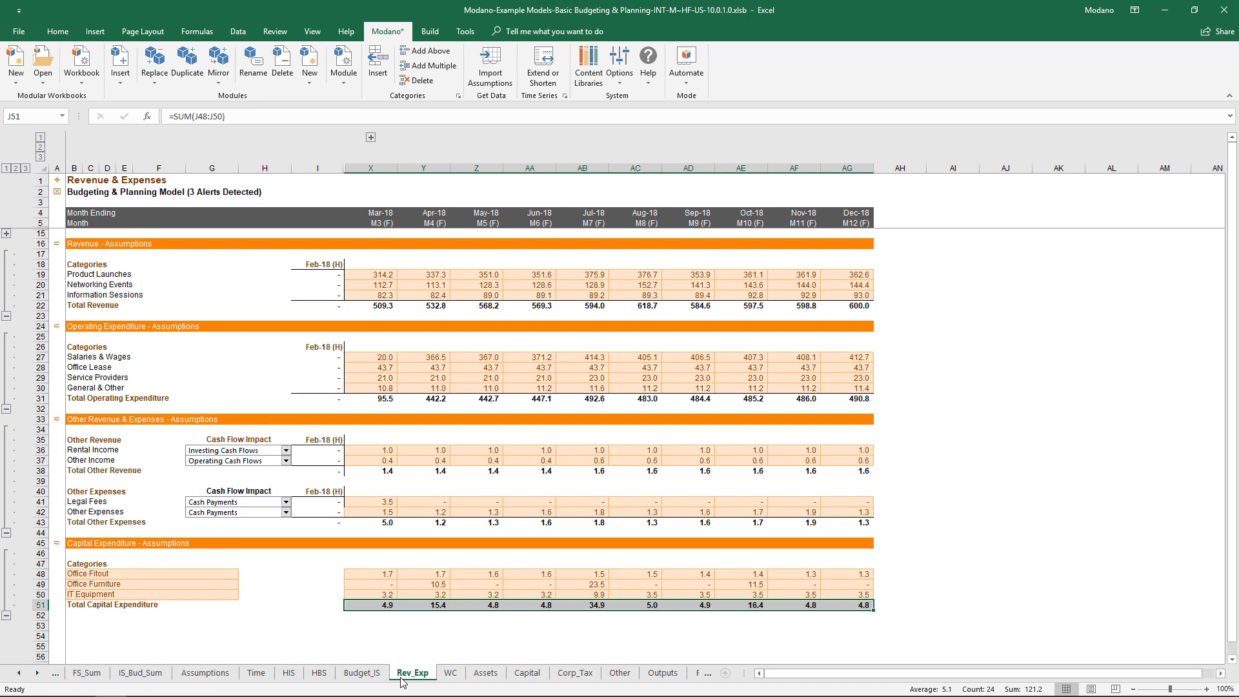
click(433, 286)
right_click(434, 285)
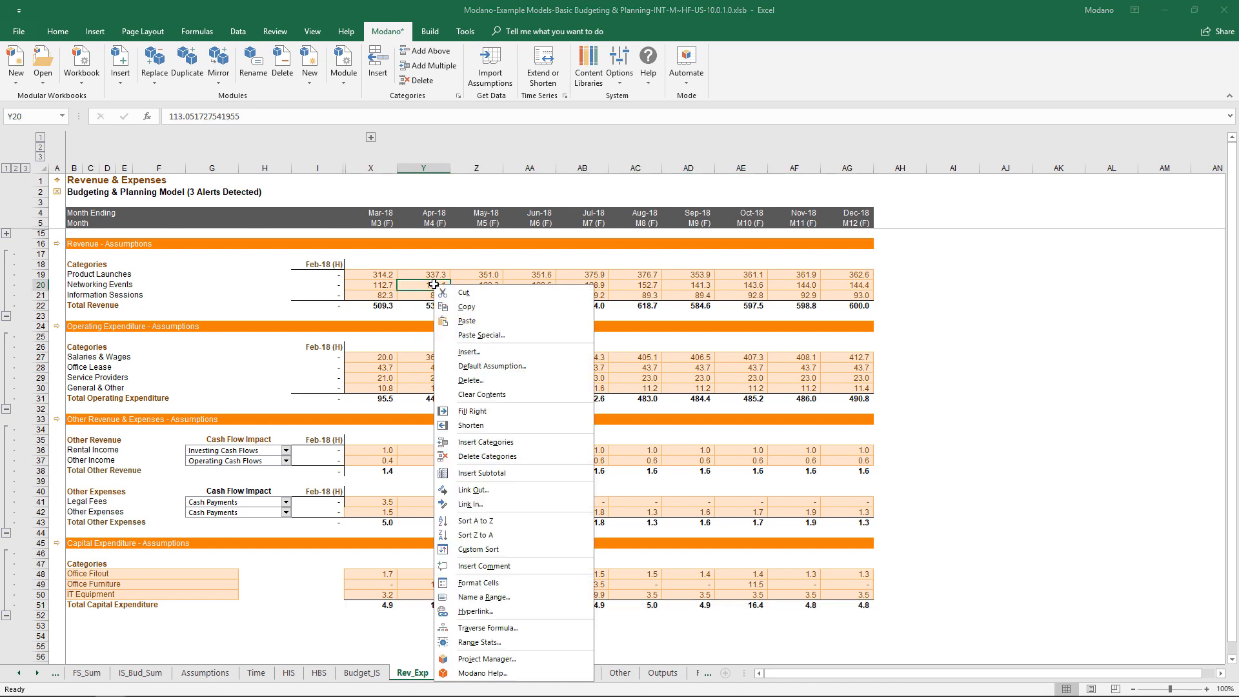
click(571, 442)
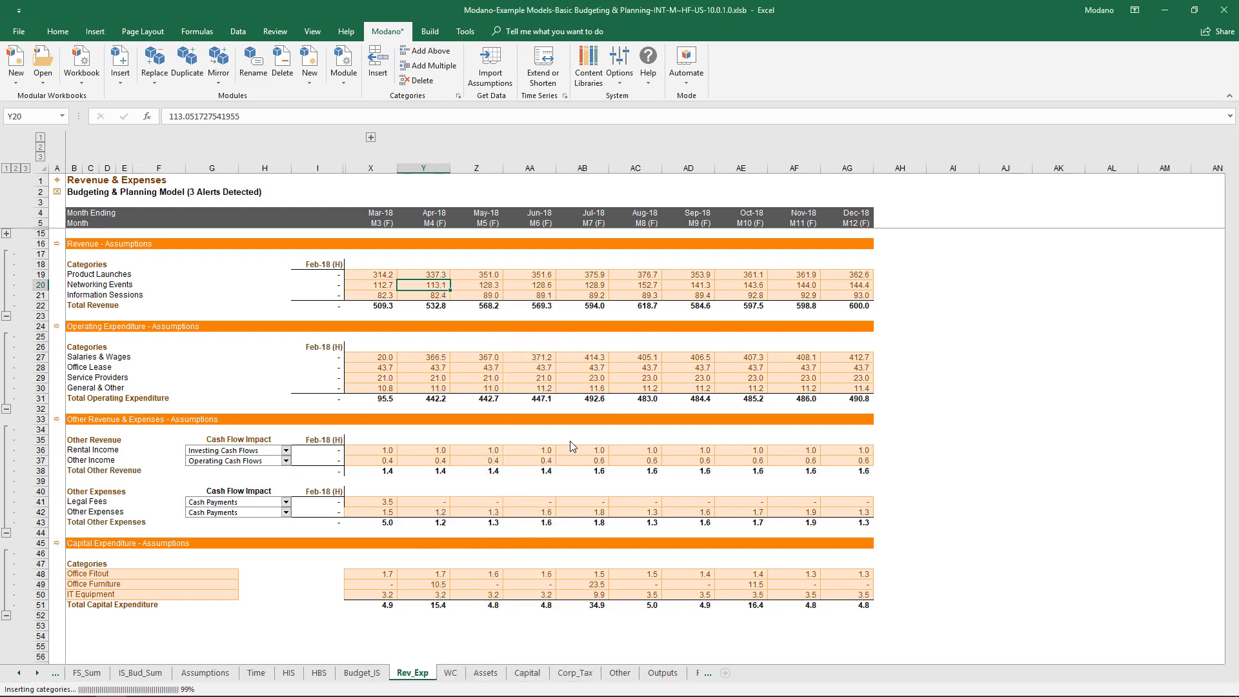
- Follow the link to the Revenue outputs and highlight the new category's row there and in the Income Statement
click(57, 244)
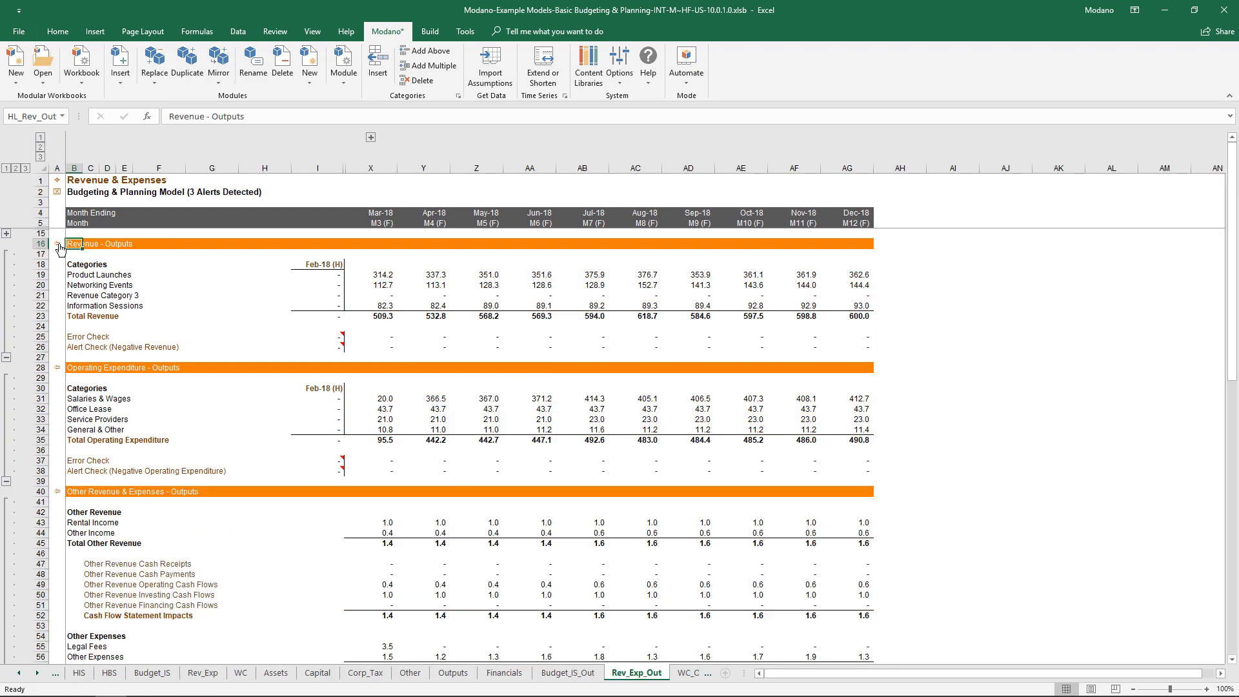
click(40, 295)
click(502, 674)
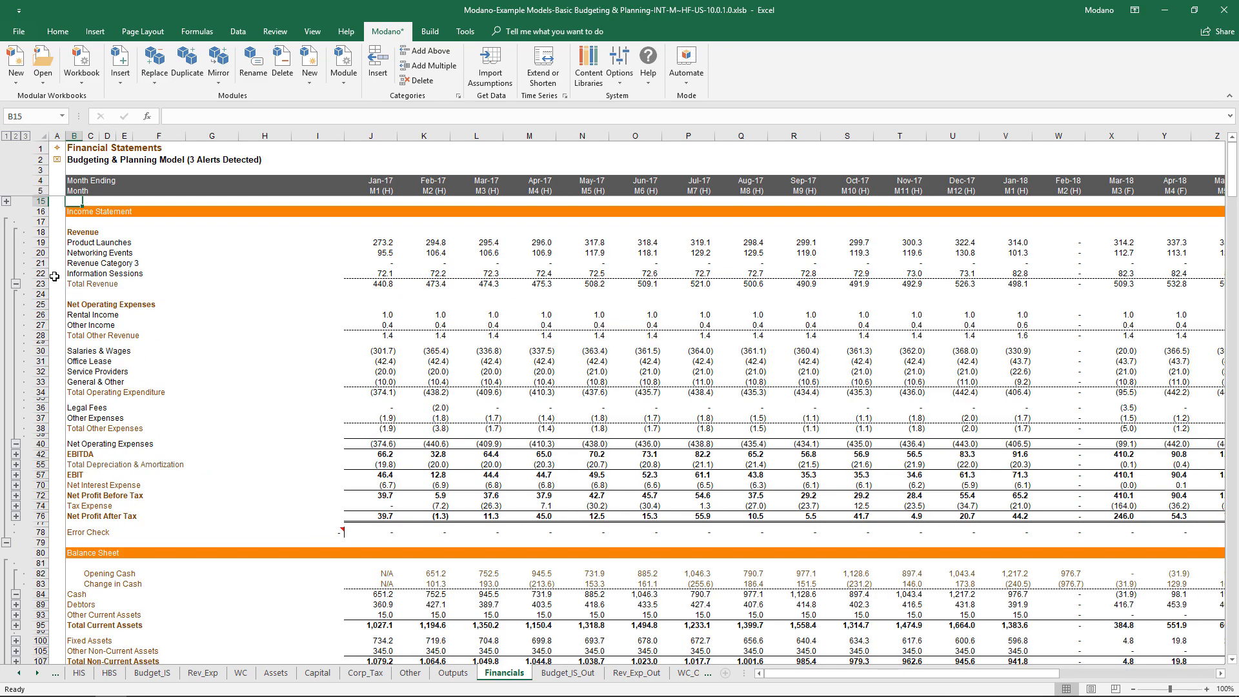
click(39, 261)
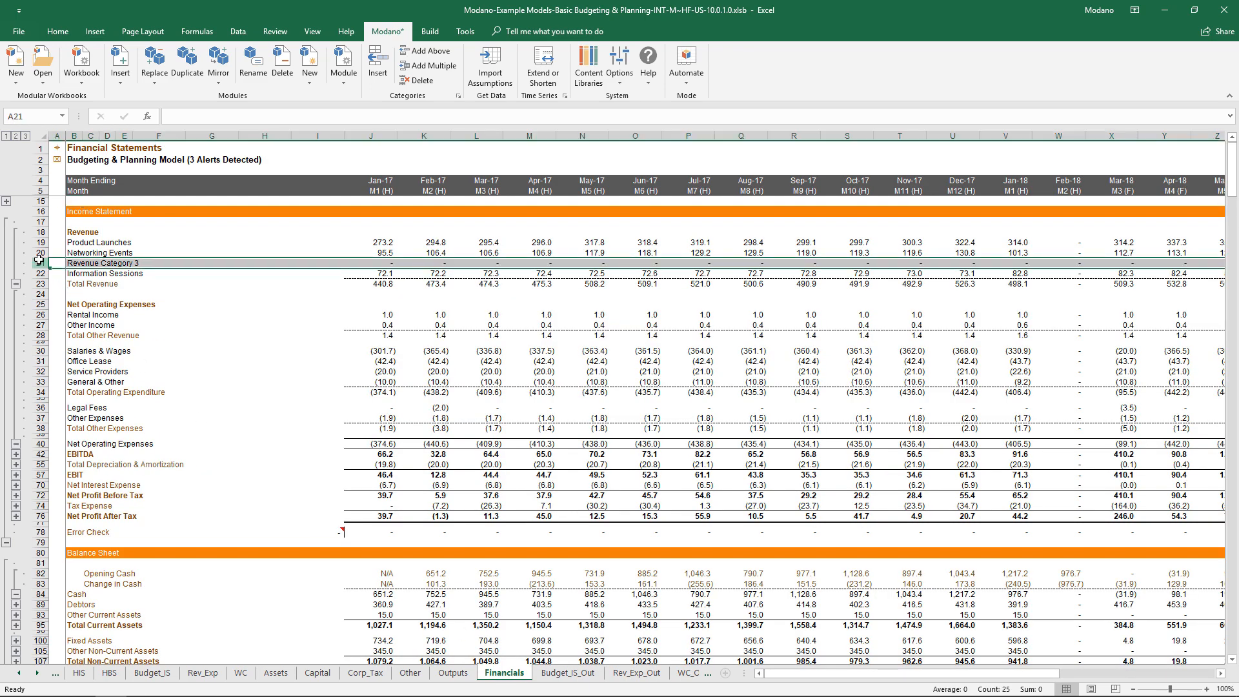
- Delete Revenue Category 3 from the Income Statement and check the revenue categories on the Revenue & Expenses assumptions sheet
right_click(210, 266)
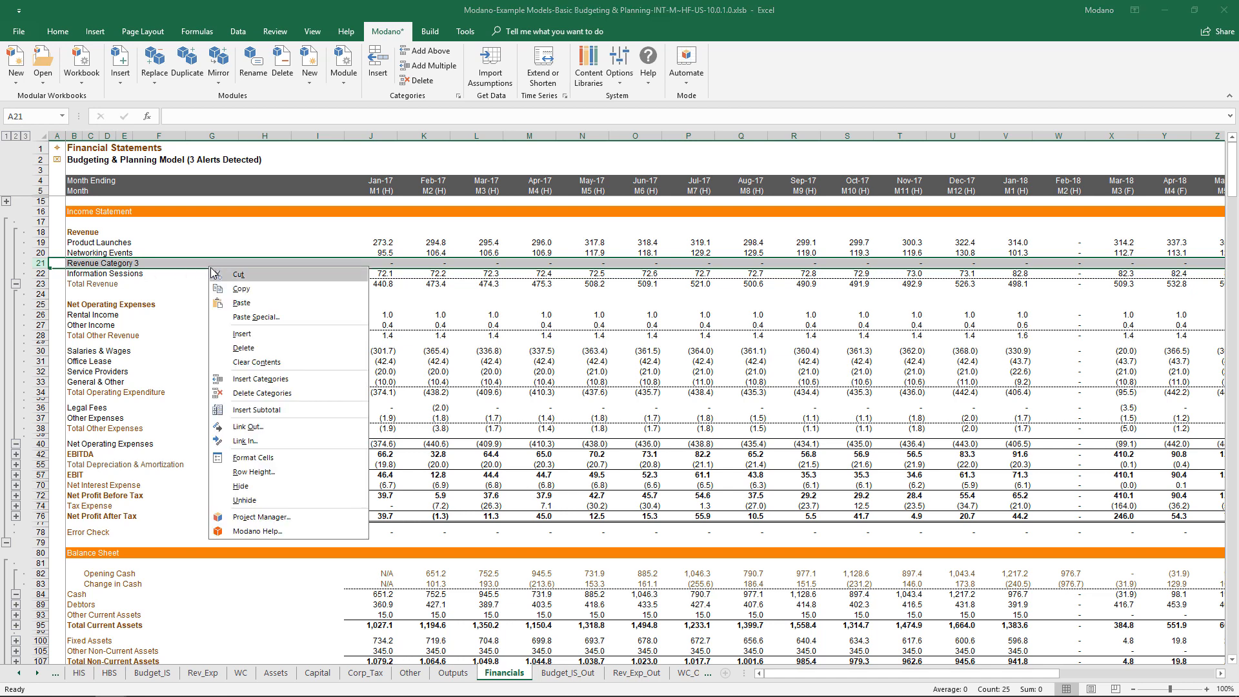
click(319, 393)
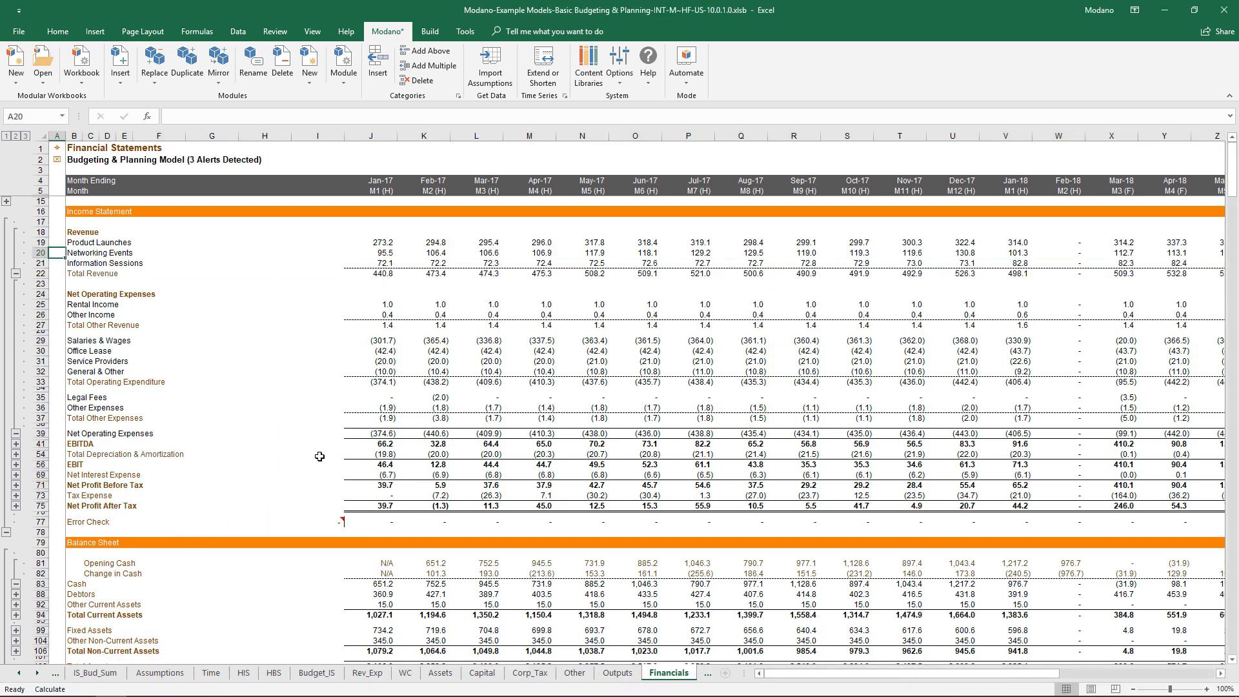
click(359, 675)
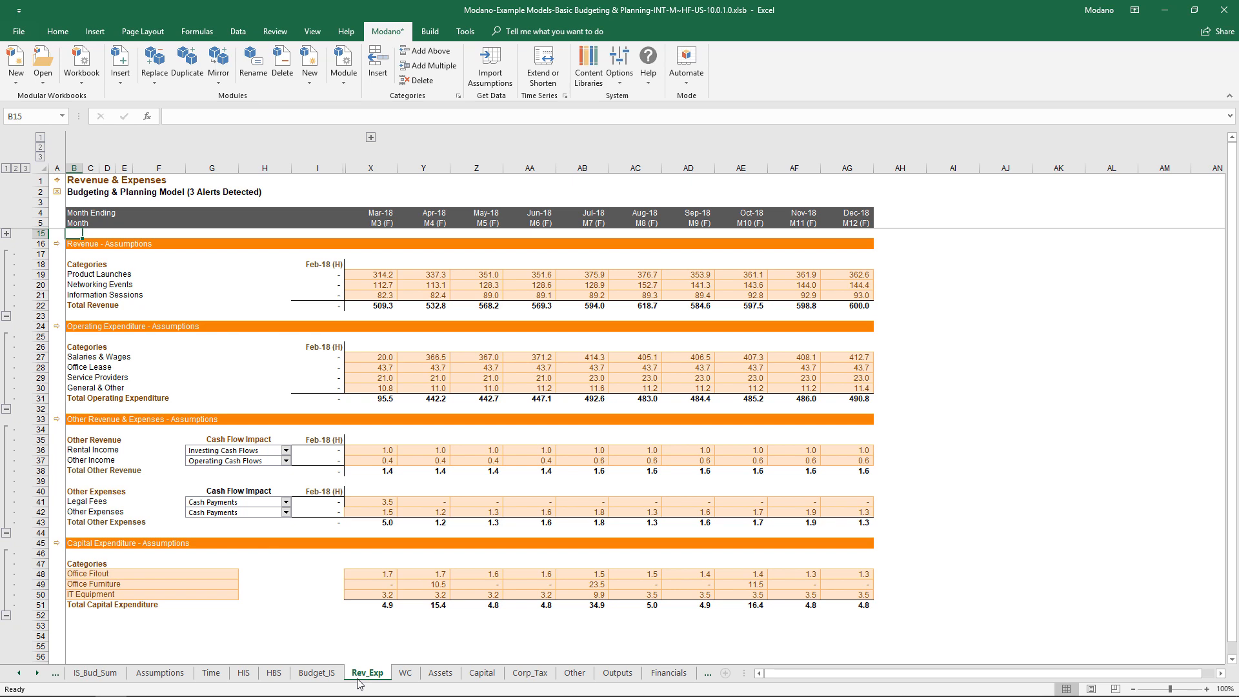
- Insert a new debt category below Working Capital Facility on the Capital assumptions sheet
click(479, 675)
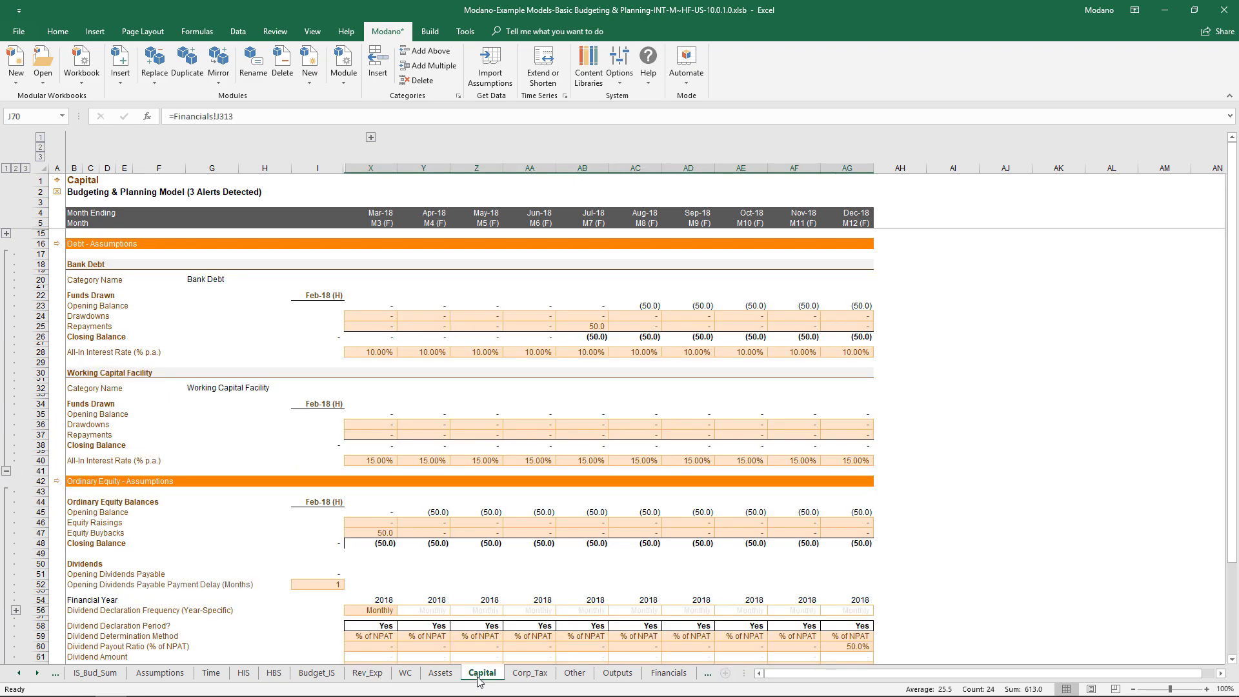
right_click(565, 423)
click(605, 444)
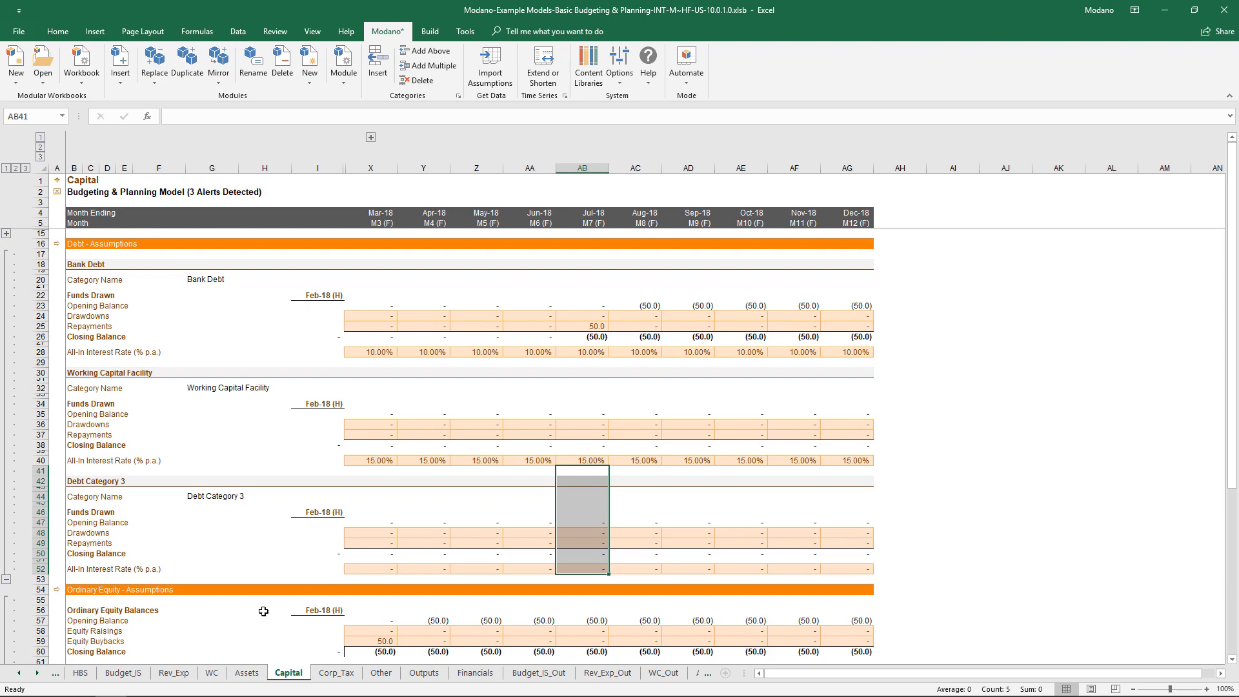
- Duplicate the Revenue module once on the Revenue & Expenses assumptions sheet
click(166, 677)
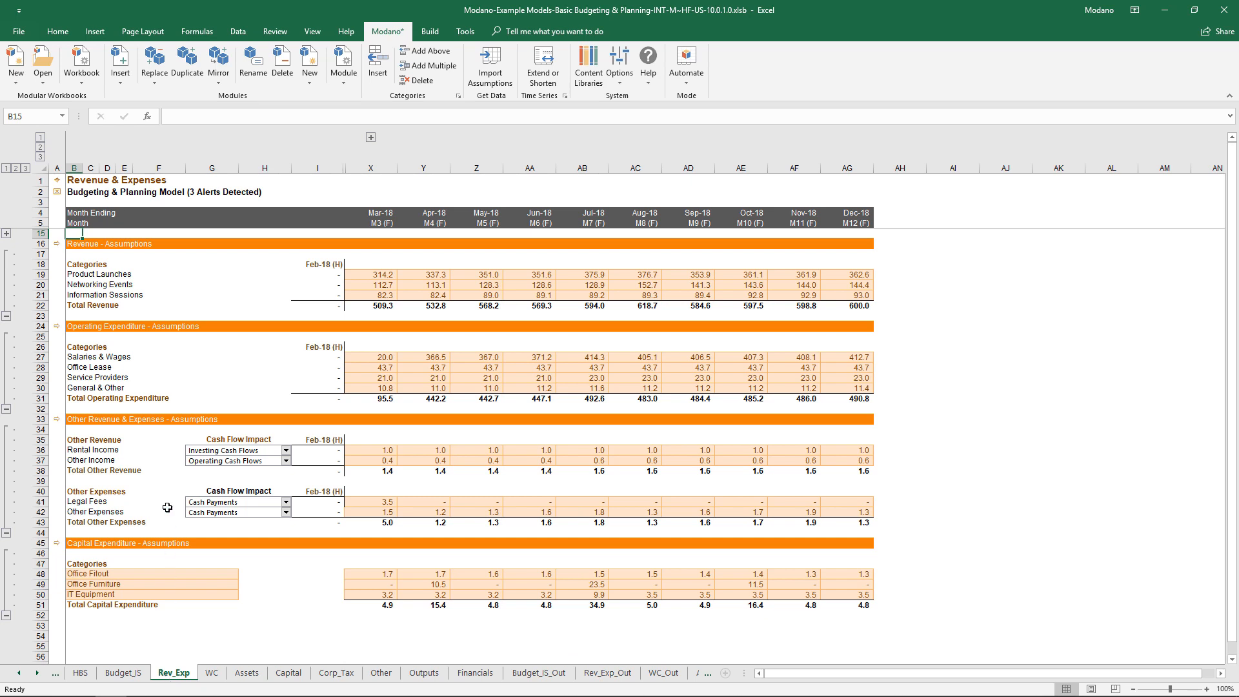
click(188, 72)
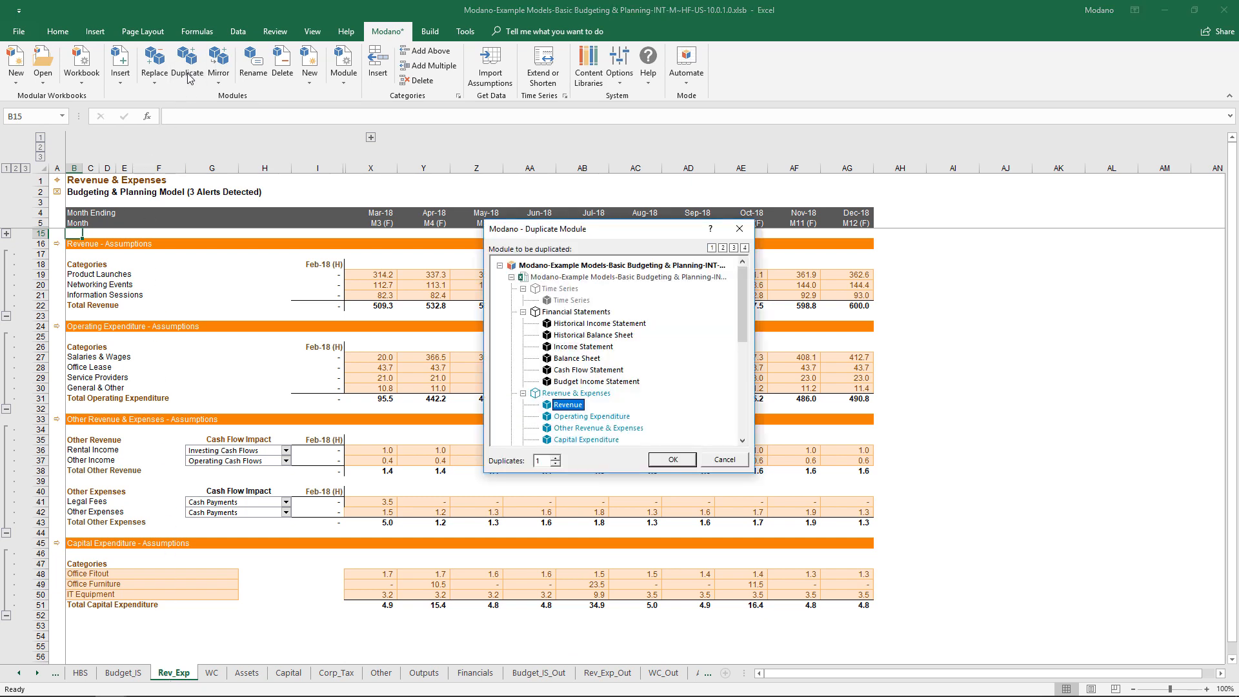
click(671, 459)
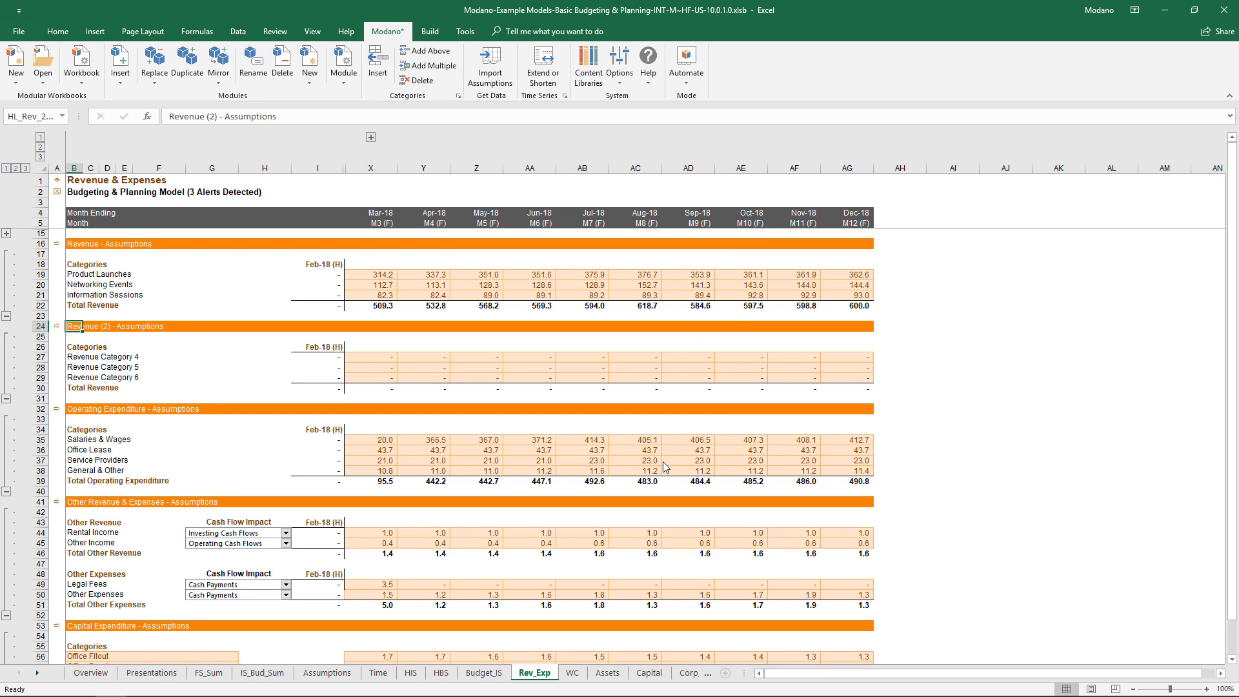
- Insert the Revenue (Beds, Utilization, Daily Rates) module from the Revenue genre of the Generic Financial Model library
click(128, 77)
click(169, 106)
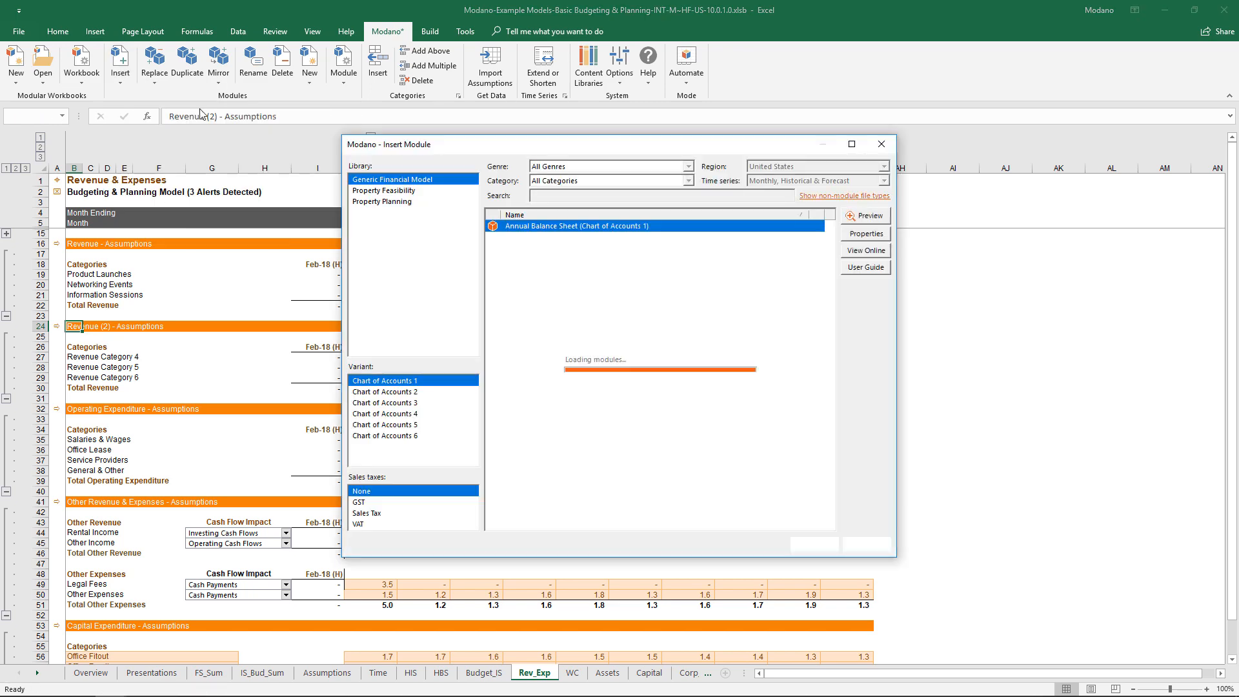
click(570, 180)
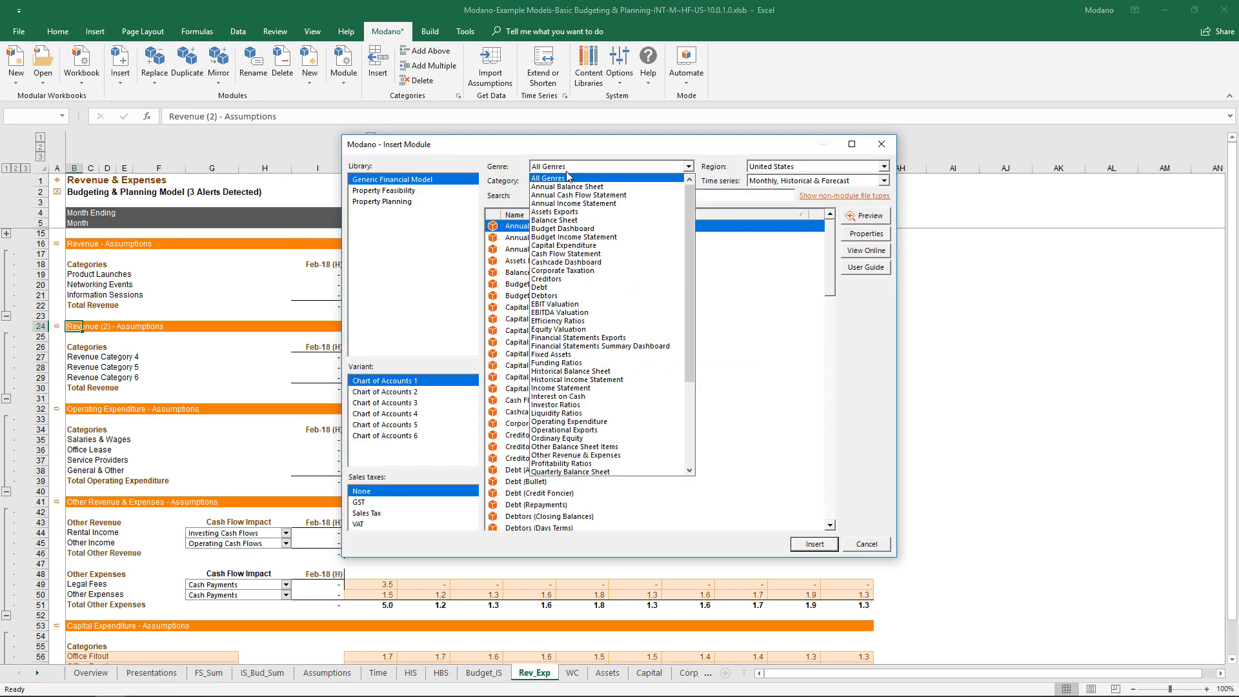
click(555, 384)
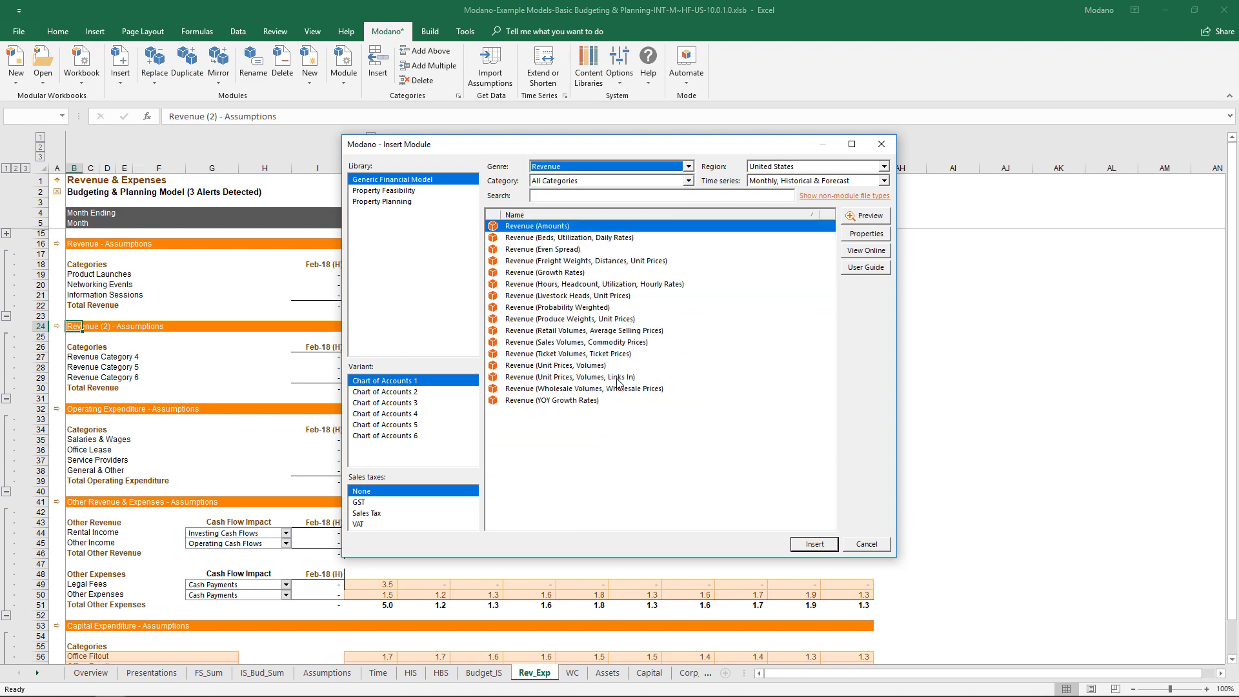
click(588, 238)
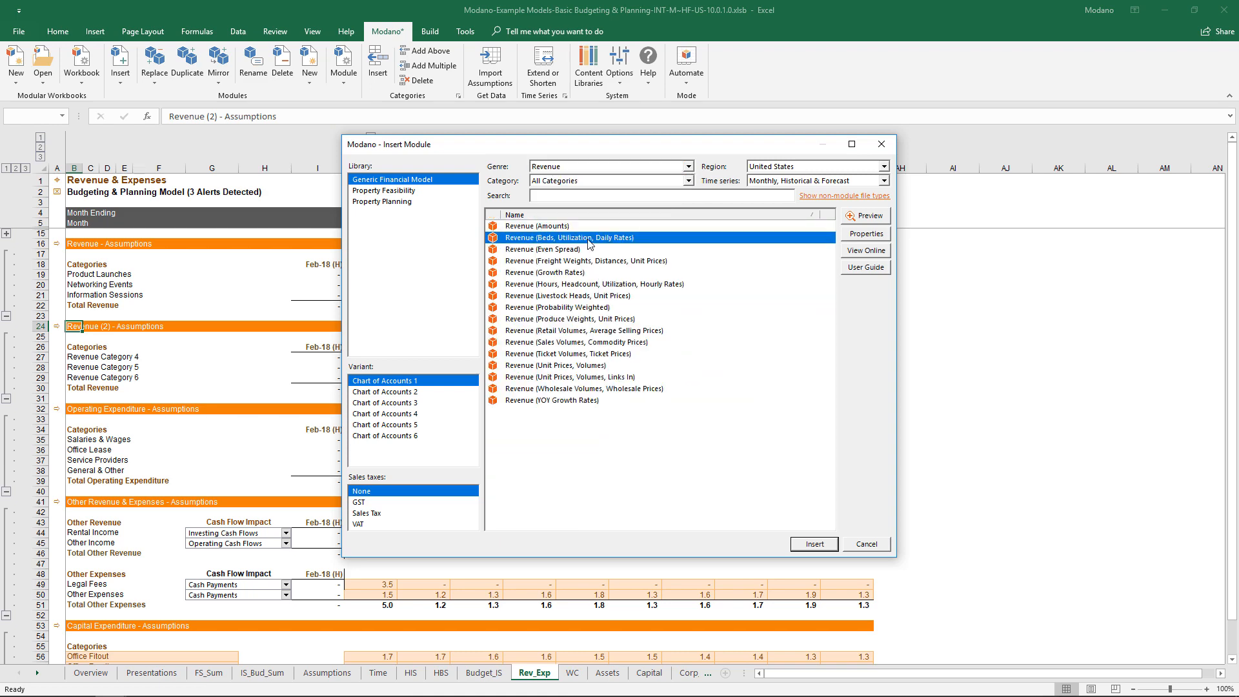
click(806, 550)
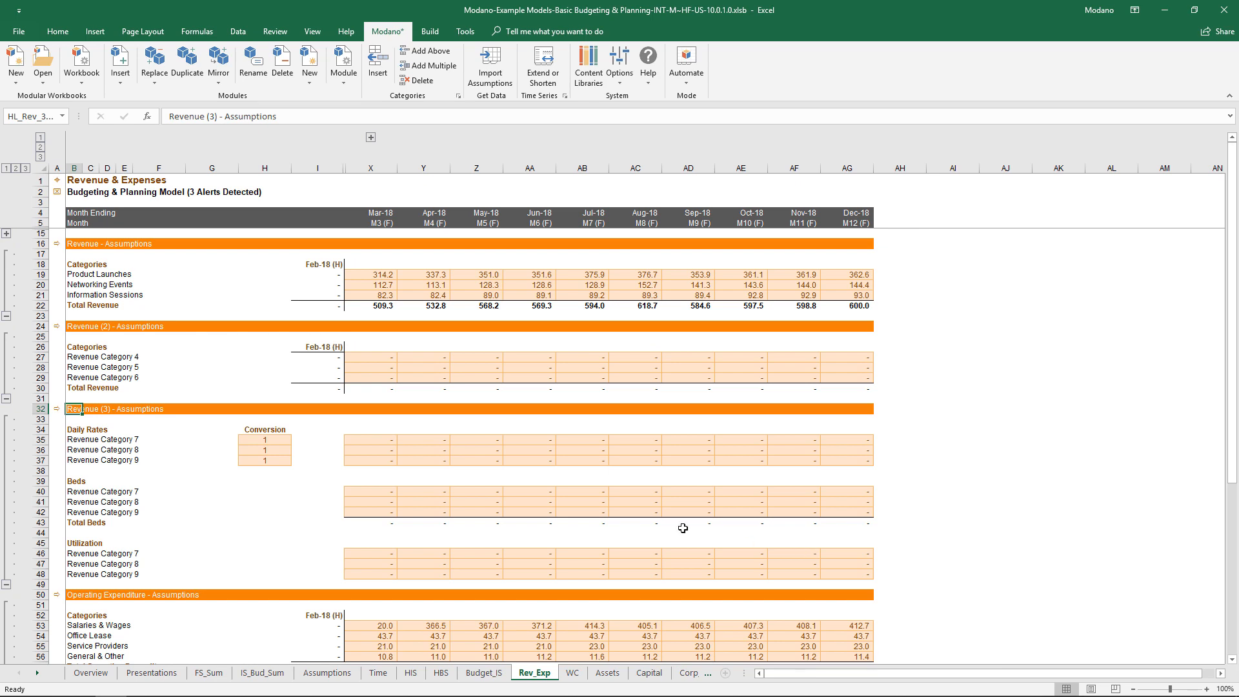
- Examine the Revenue (3) assumptions, follow their link to the outputs and highlight Revenue Categories 7 to 9 in the Income Statement
drag(39, 408, 39, 574)
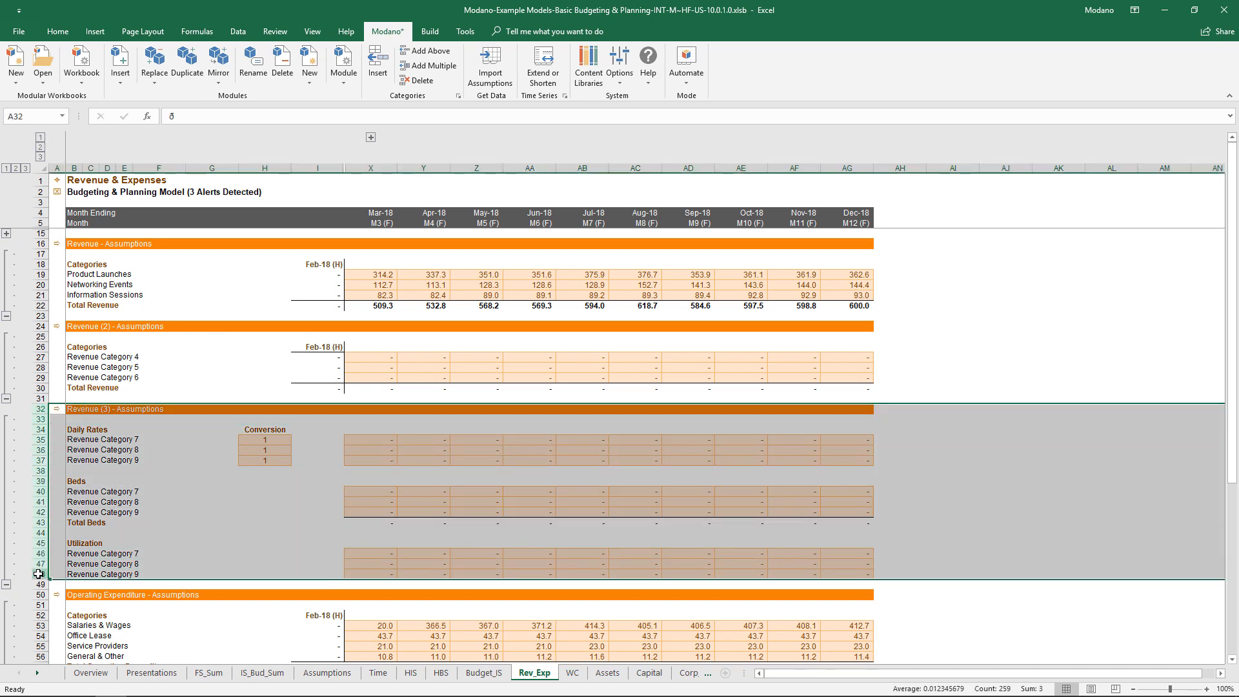
click(56, 411)
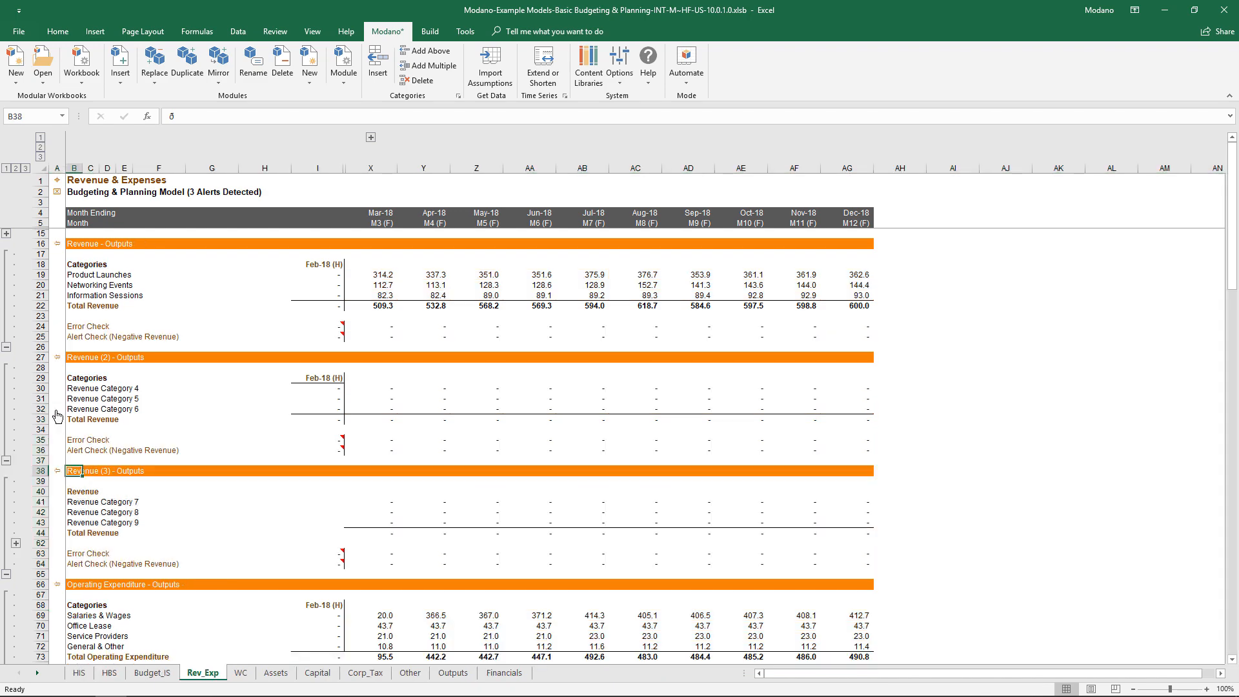
click(504, 673)
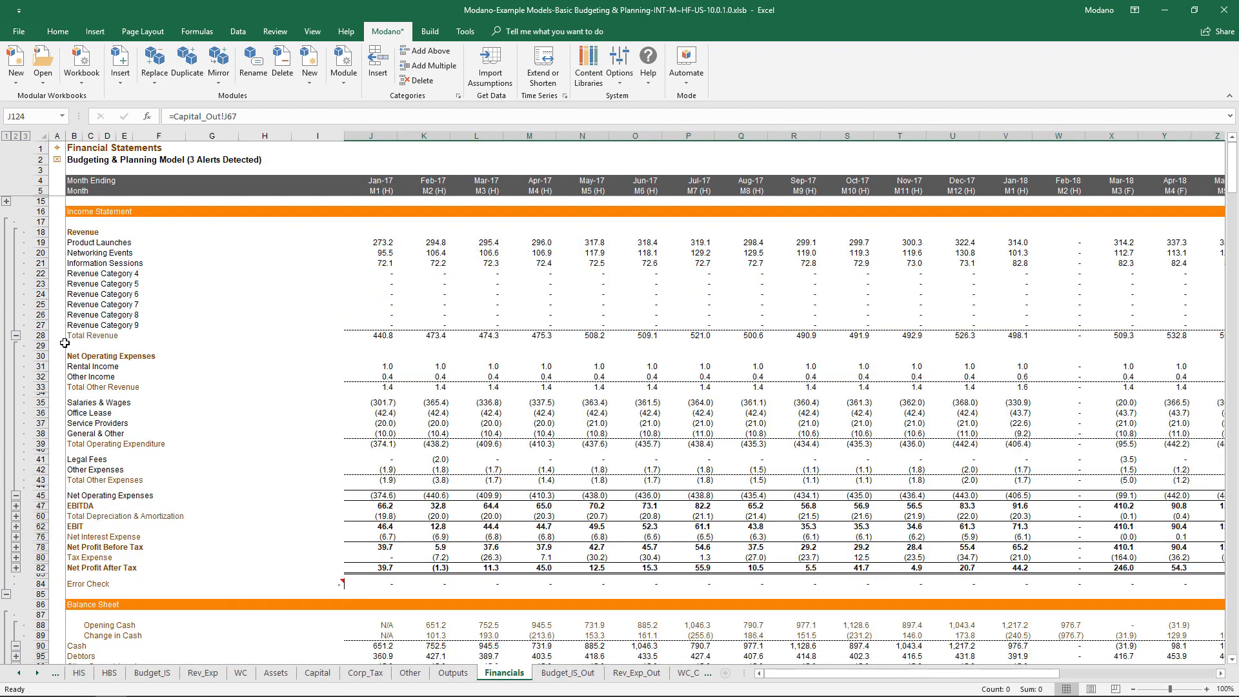
drag(37, 304, 37, 324)
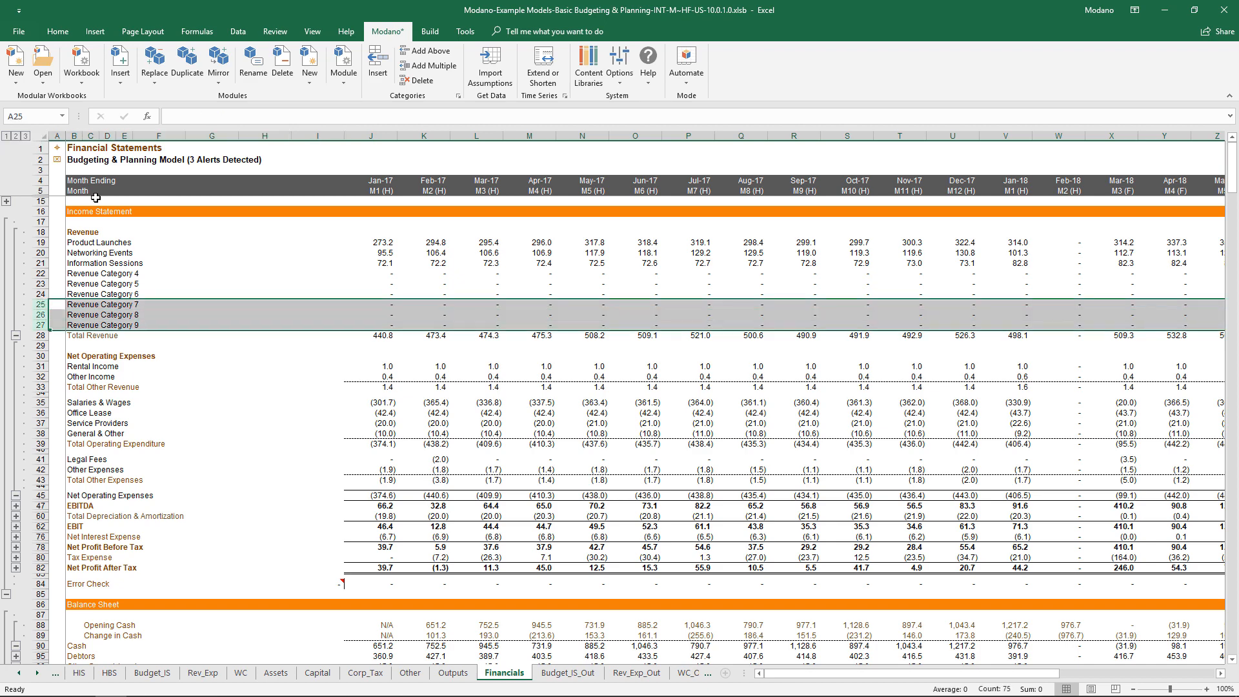
- Insert the Ratios Dashboard (Chart of Accounts 1) module from the Generic Financial Model library
click(121, 81)
click(178, 111)
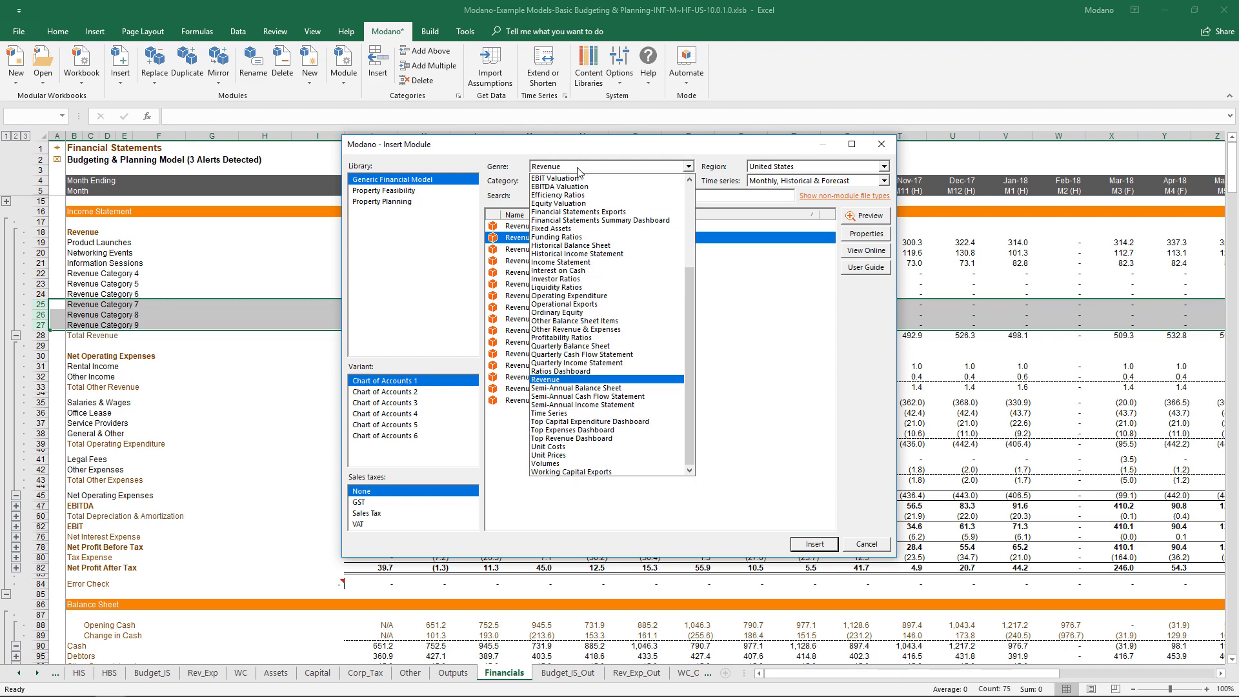
click(633, 375)
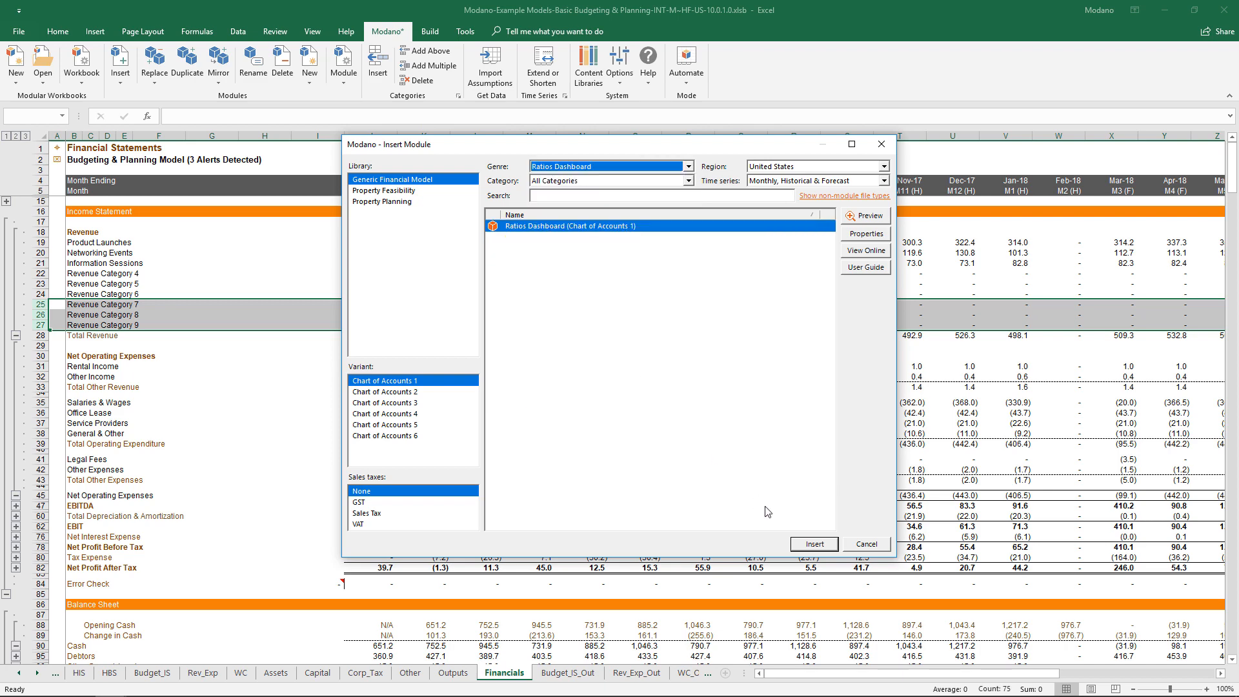
click(800, 545)
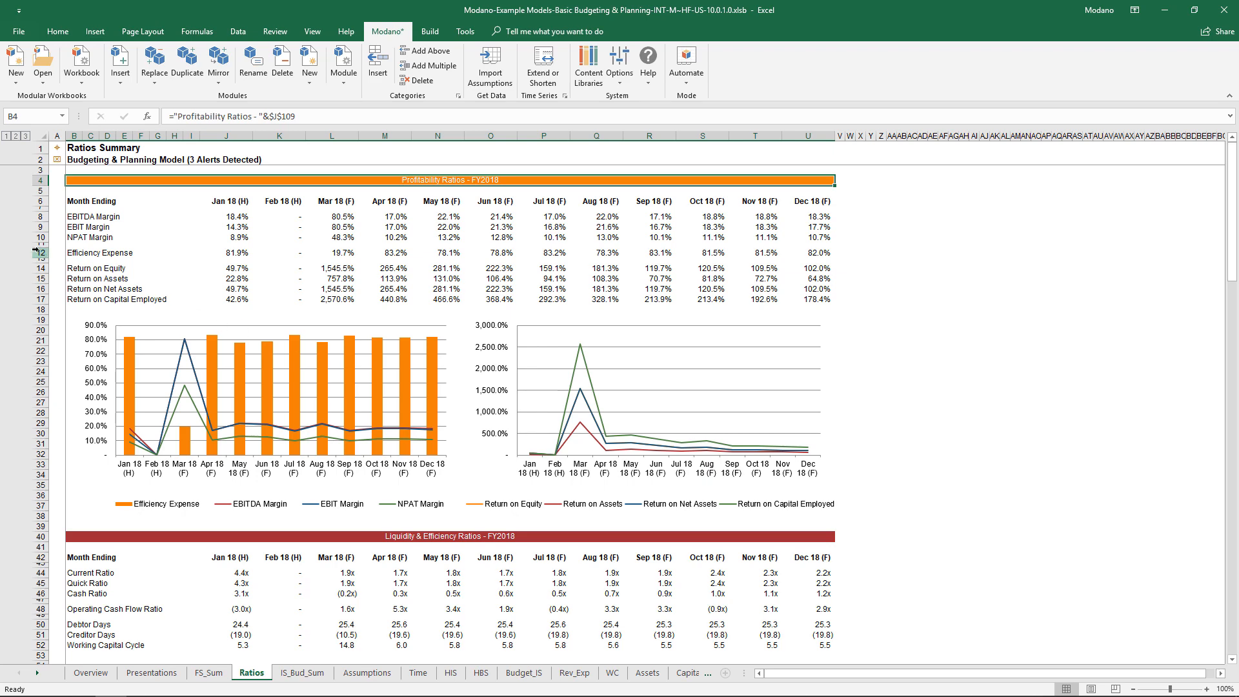
- Insert four rows above Efficiency Expense on the Ratios sheet and enter the label "New Calculations..." in B12
drag(39, 252, 28, 285)
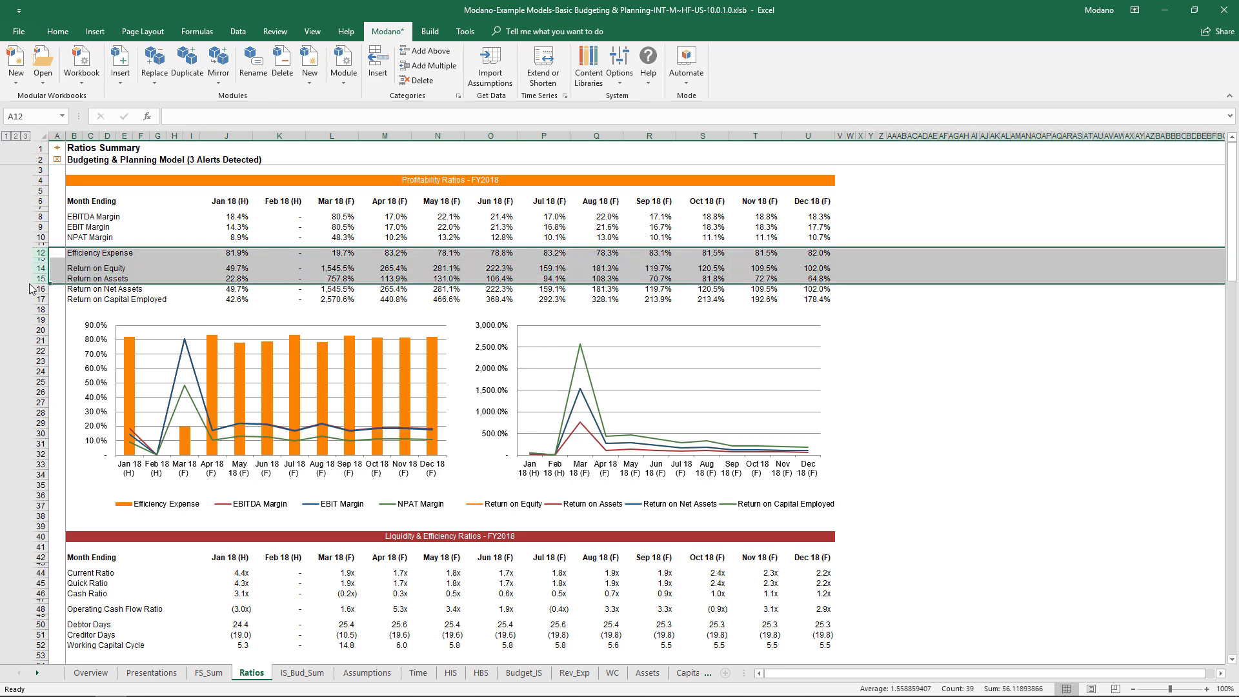
right_click(36, 278)
click(101, 351)
click(75, 253)
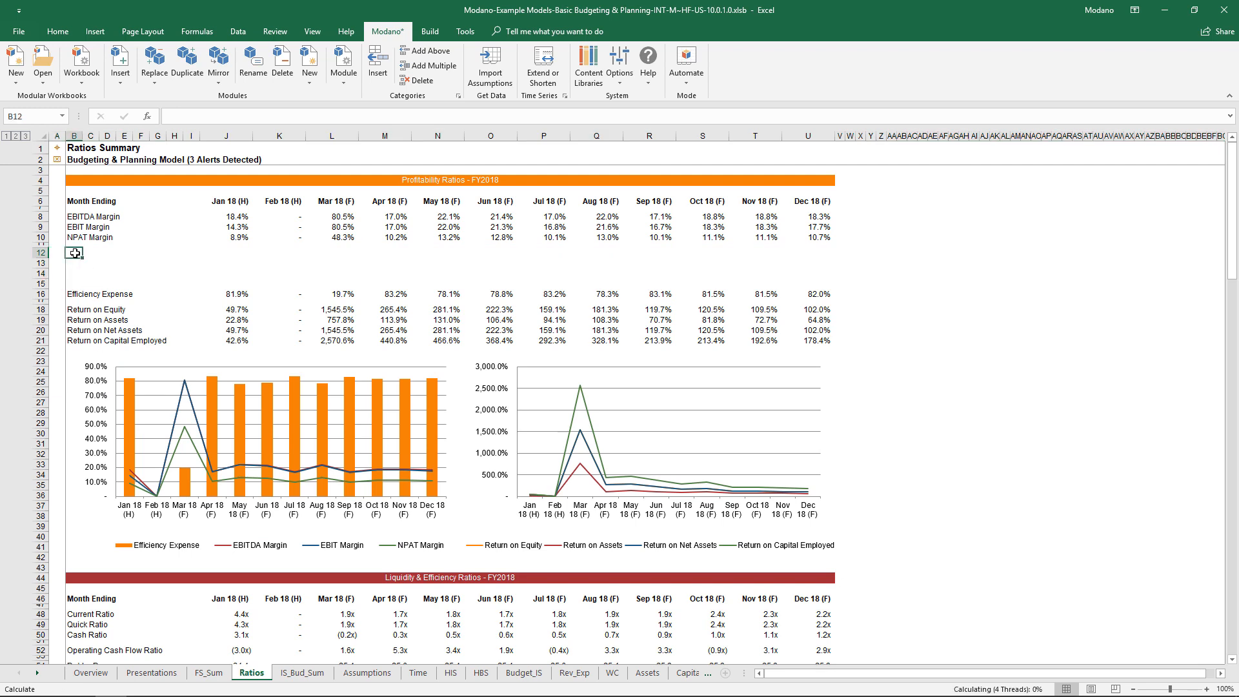
text(New Calculations.)
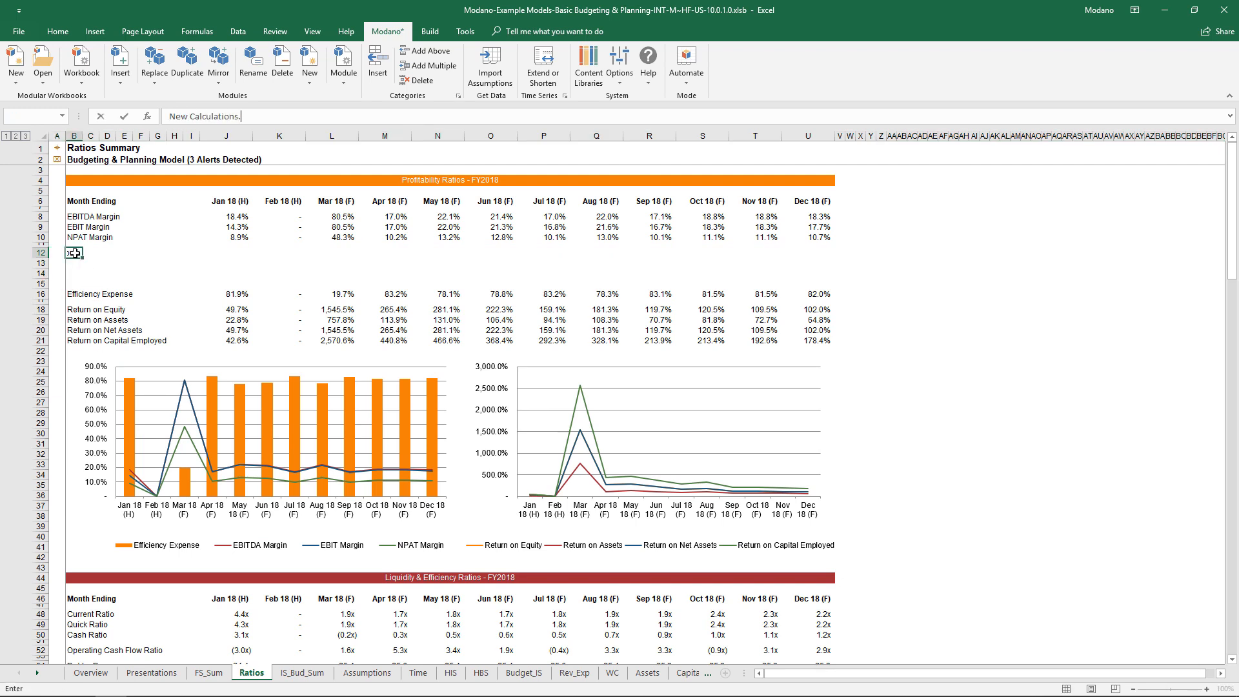
text(..)
key(Return)
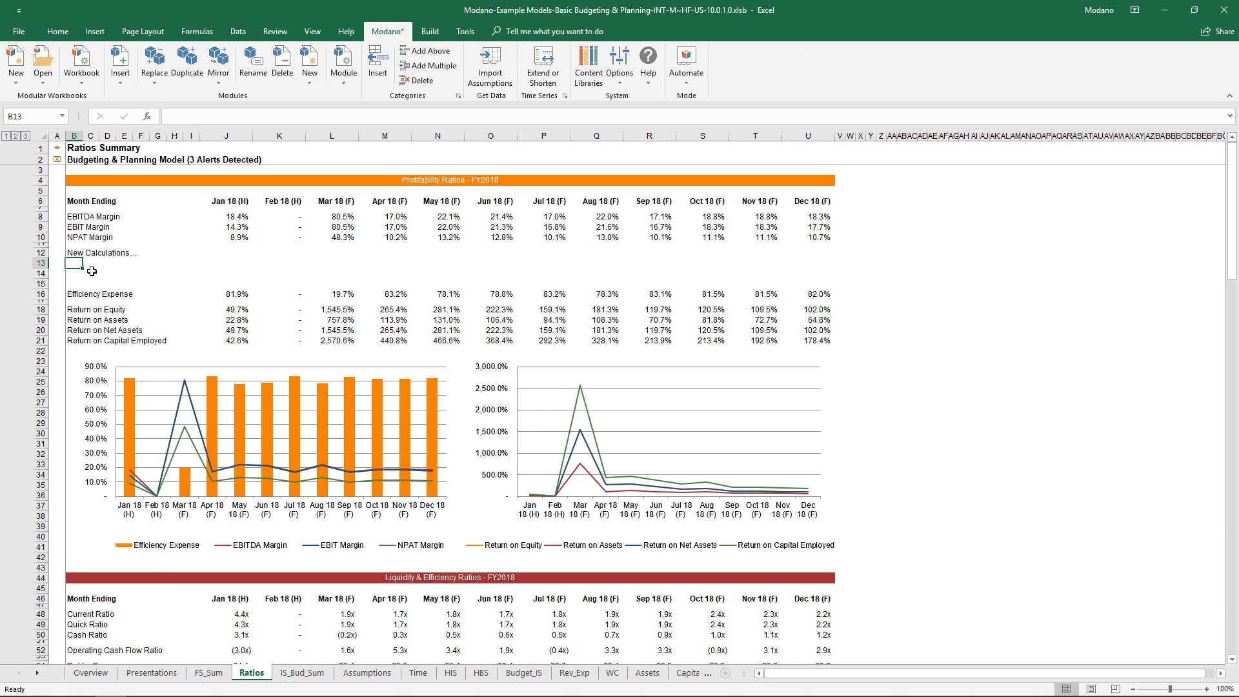
- Start Traverse Formula on the Apr 18 EBITDA Margin in M8 and drill through M126 and M123 to the source in Financials
click(378, 219)
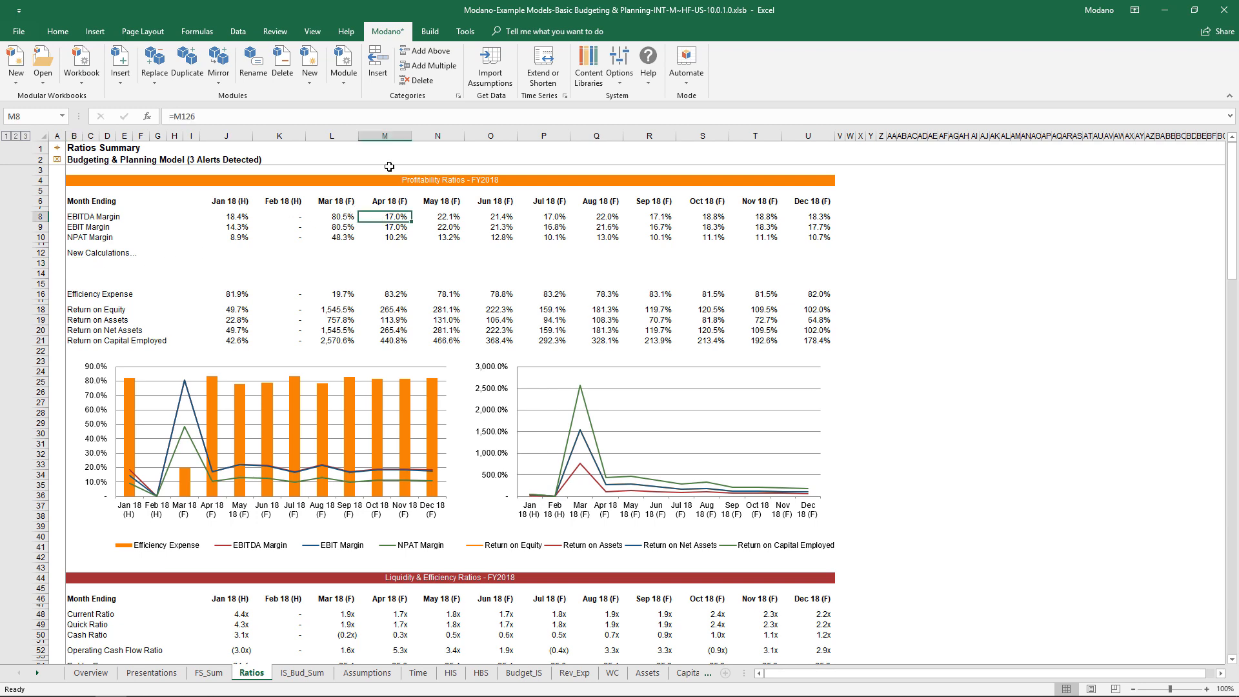
click(430, 32)
click(527, 68)
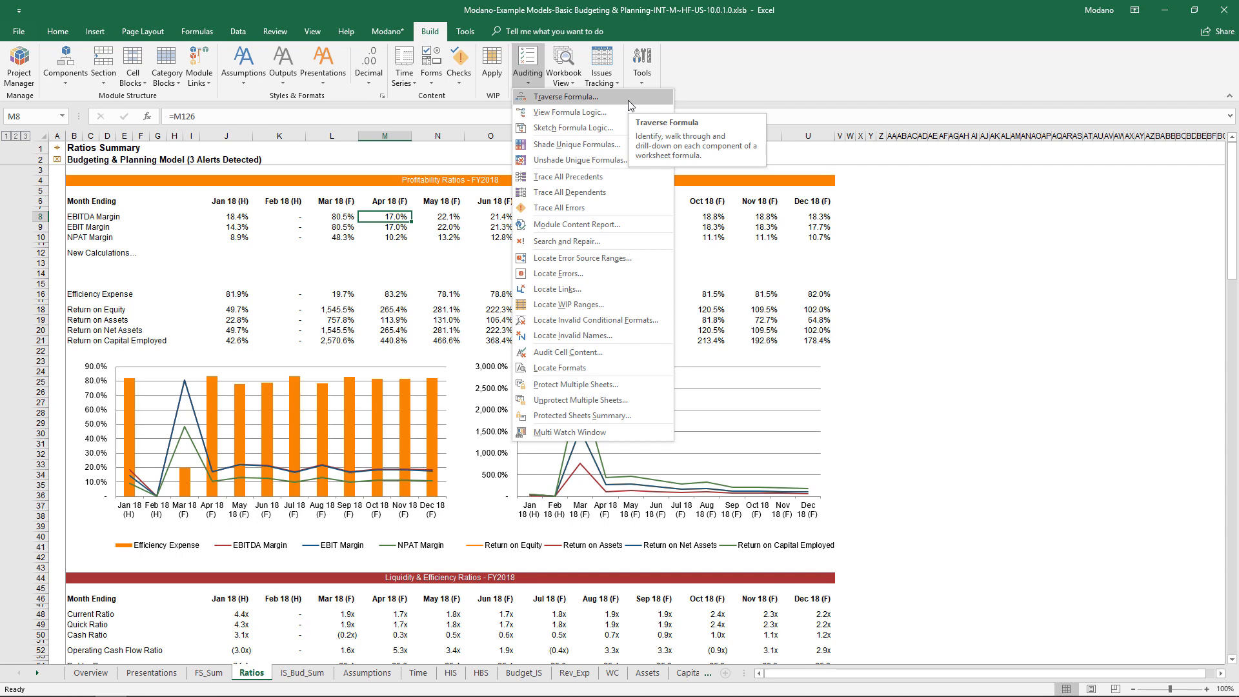
click(565, 97)
click(770, 215)
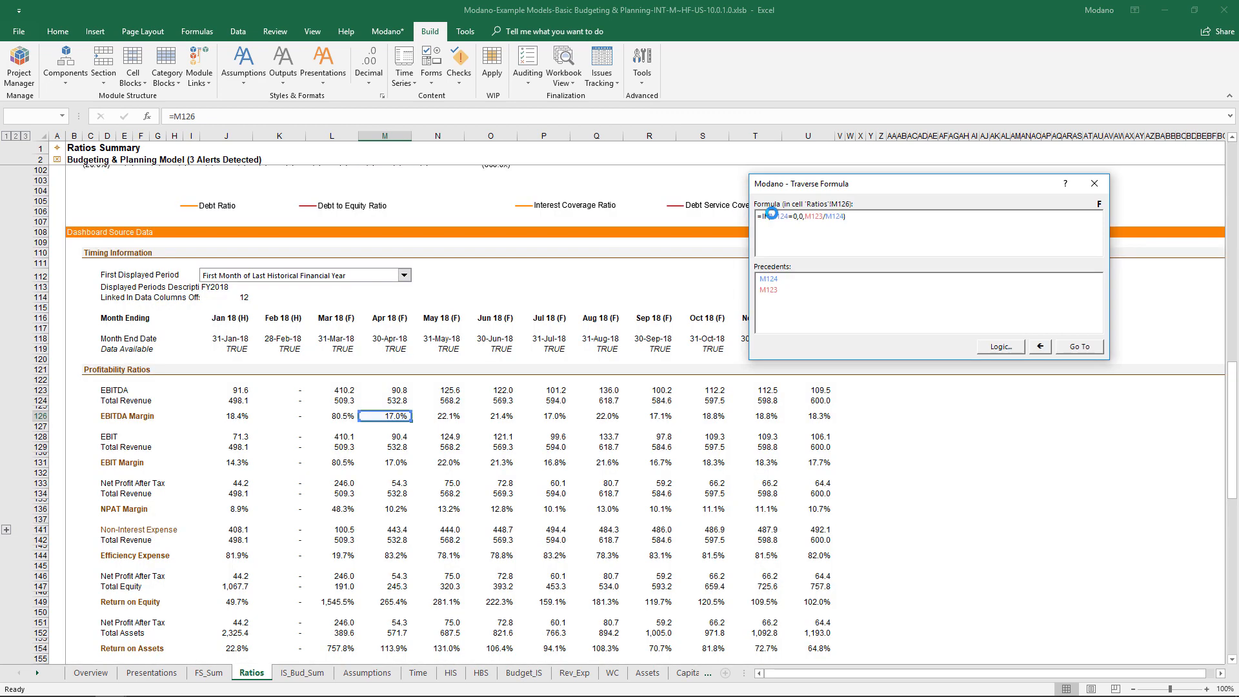
click(810, 216)
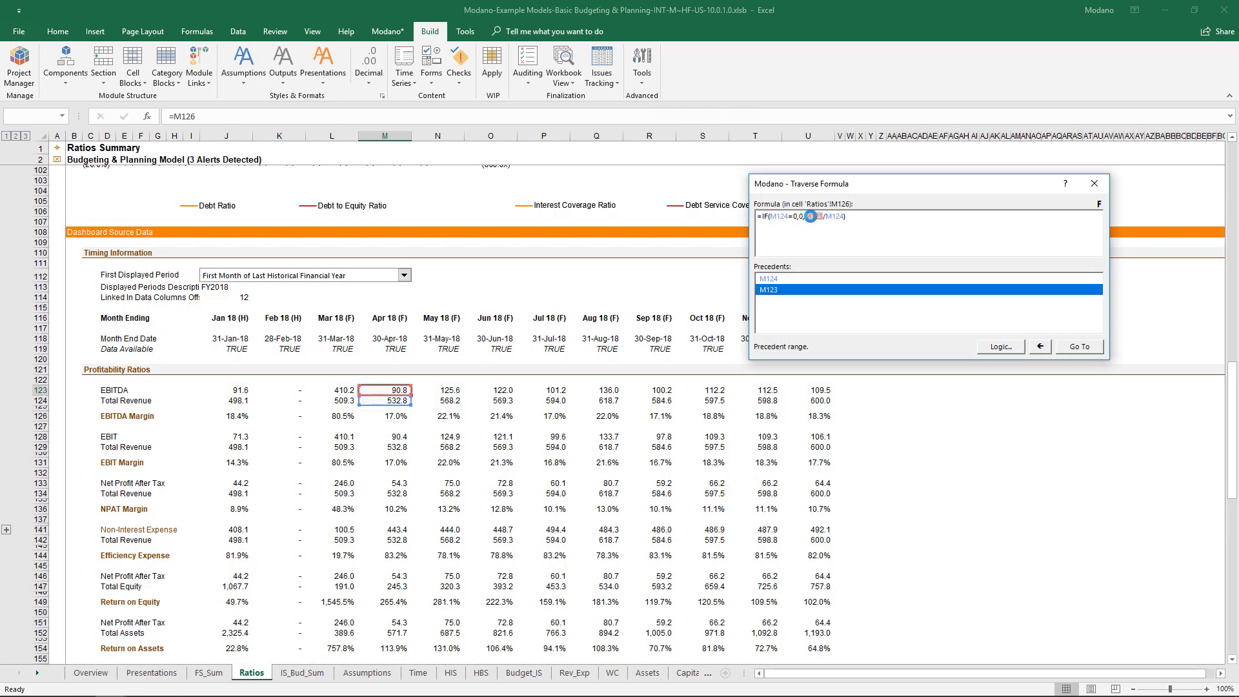
click(810, 216)
click(810, 216)
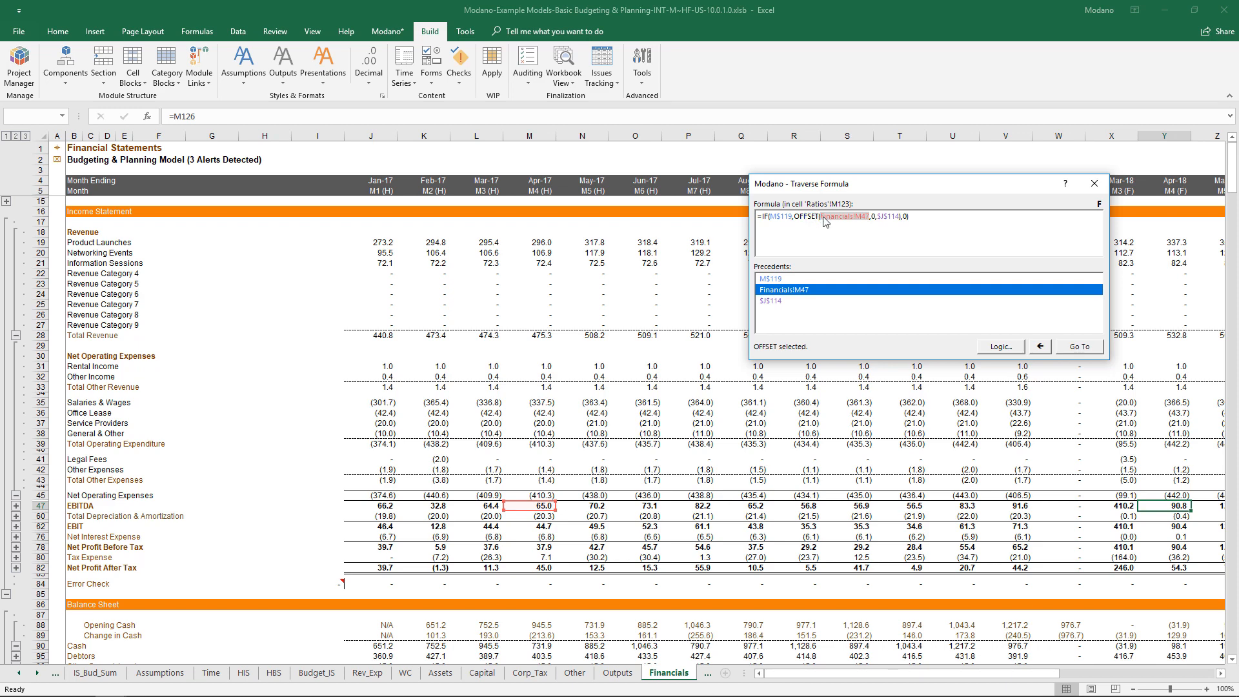
- Drill down from Financials EBITDA in M47 through Net Operating Expenses to operating expenditure M35:M38, and go to that range
click(832, 219)
click(789, 220)
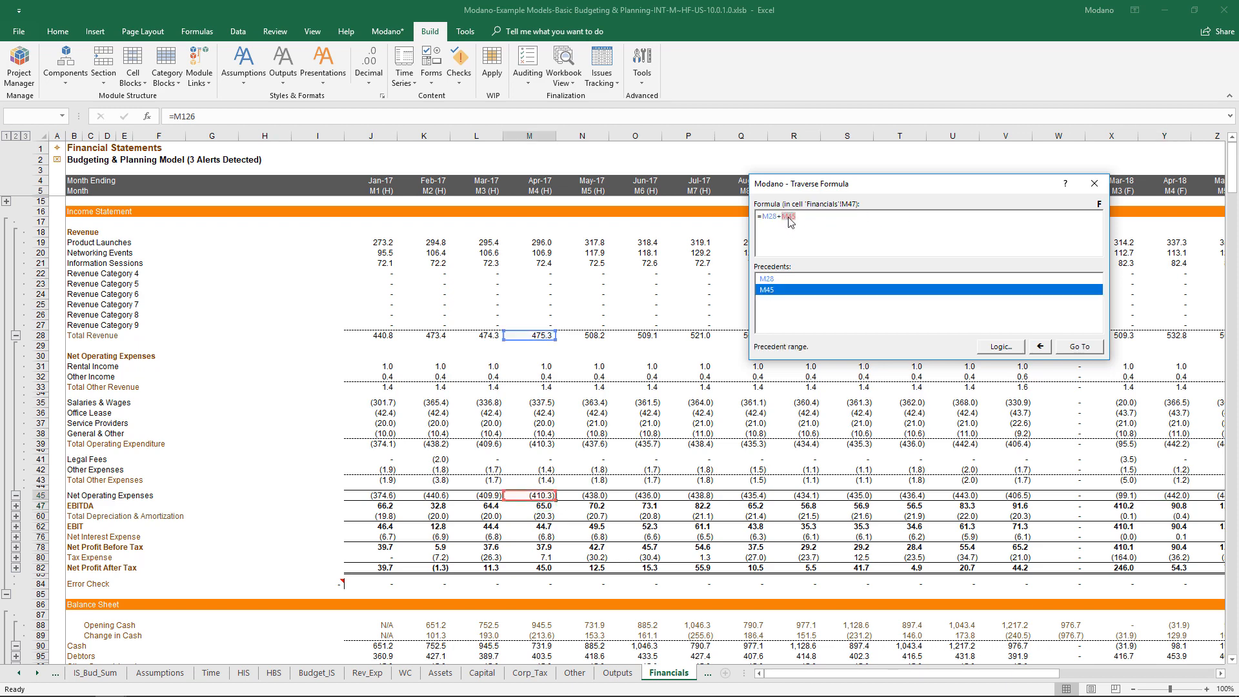
click(788, 219)
click(789, 219)
click(789, 219)
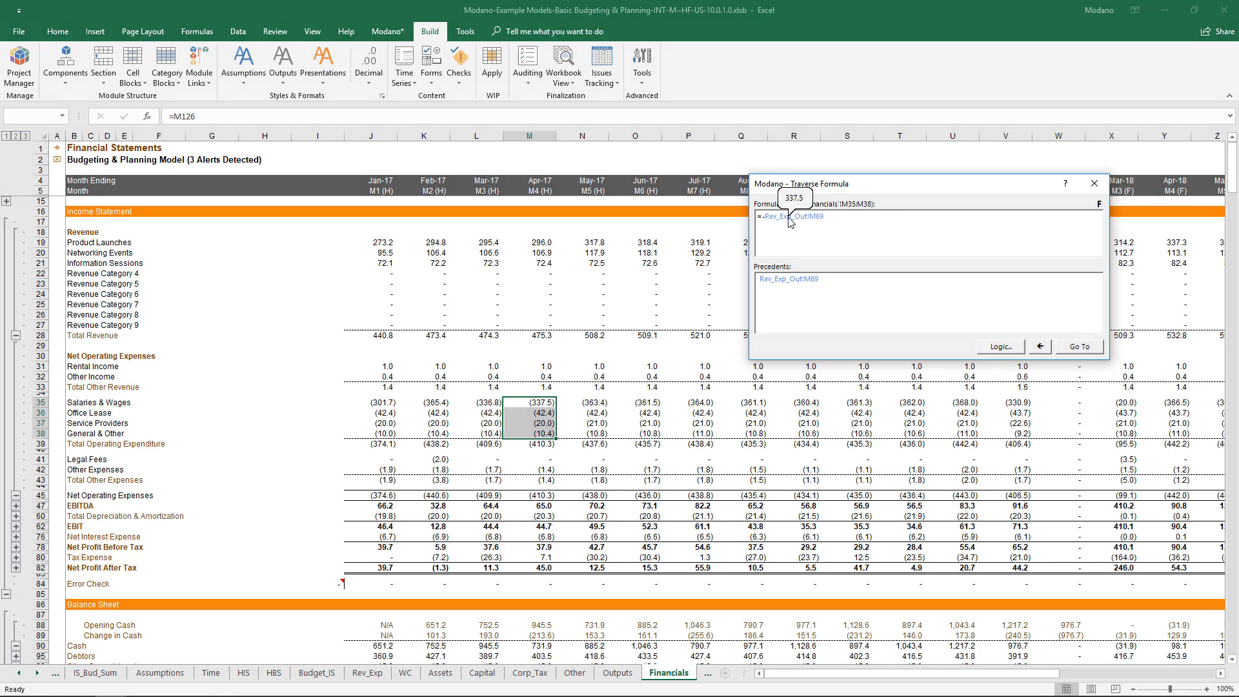
click(1079, 347)
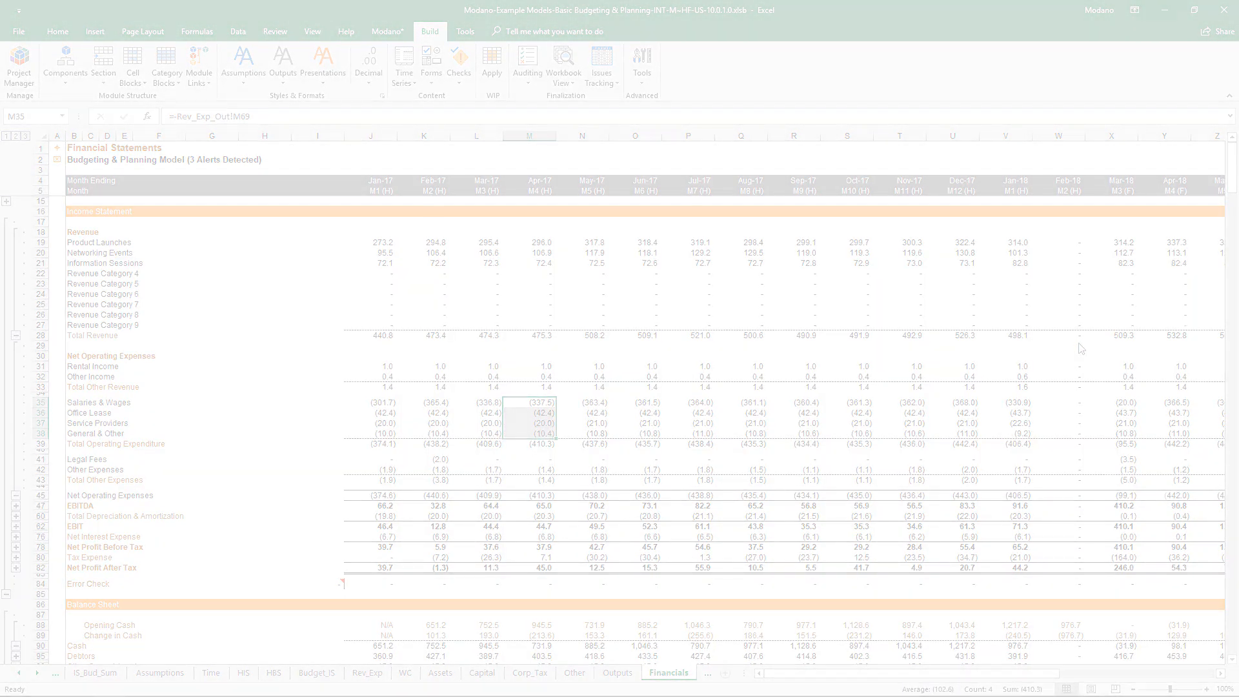